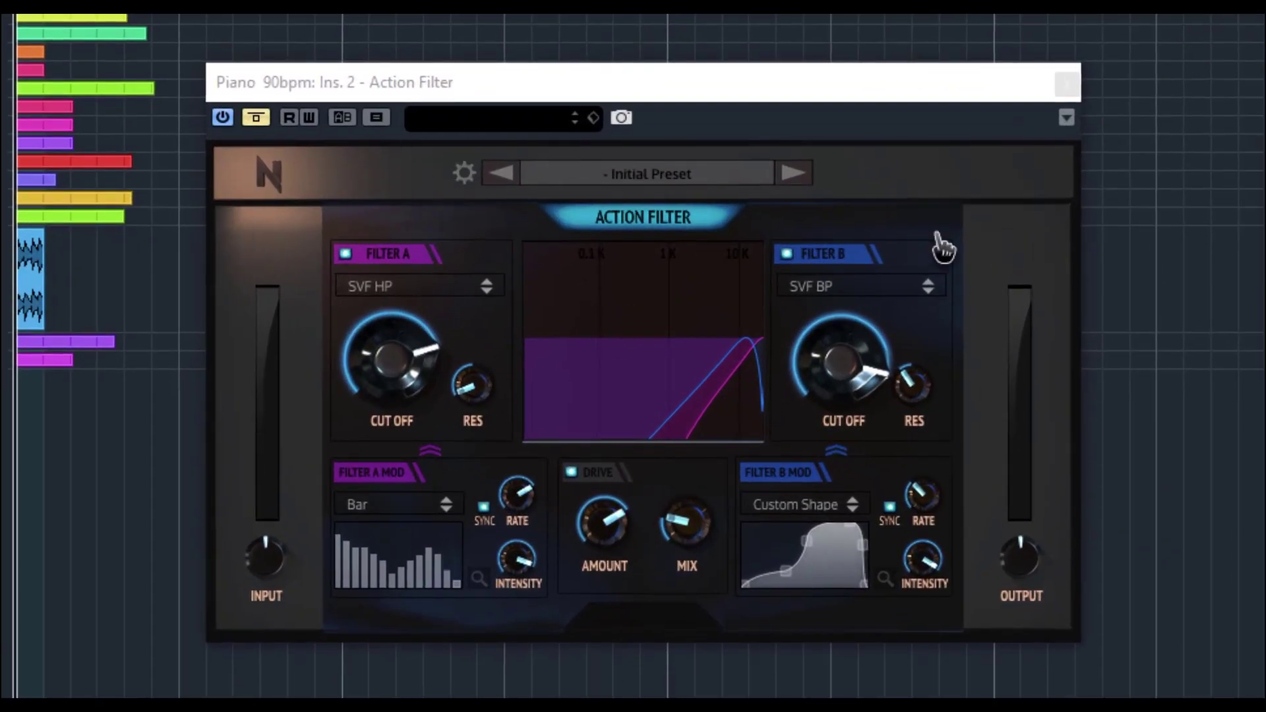
Open the preset browser to view the Factory Bank categories and presets, and close it without loading one
{"action": "left_click", "coordinate": [641, 176]}
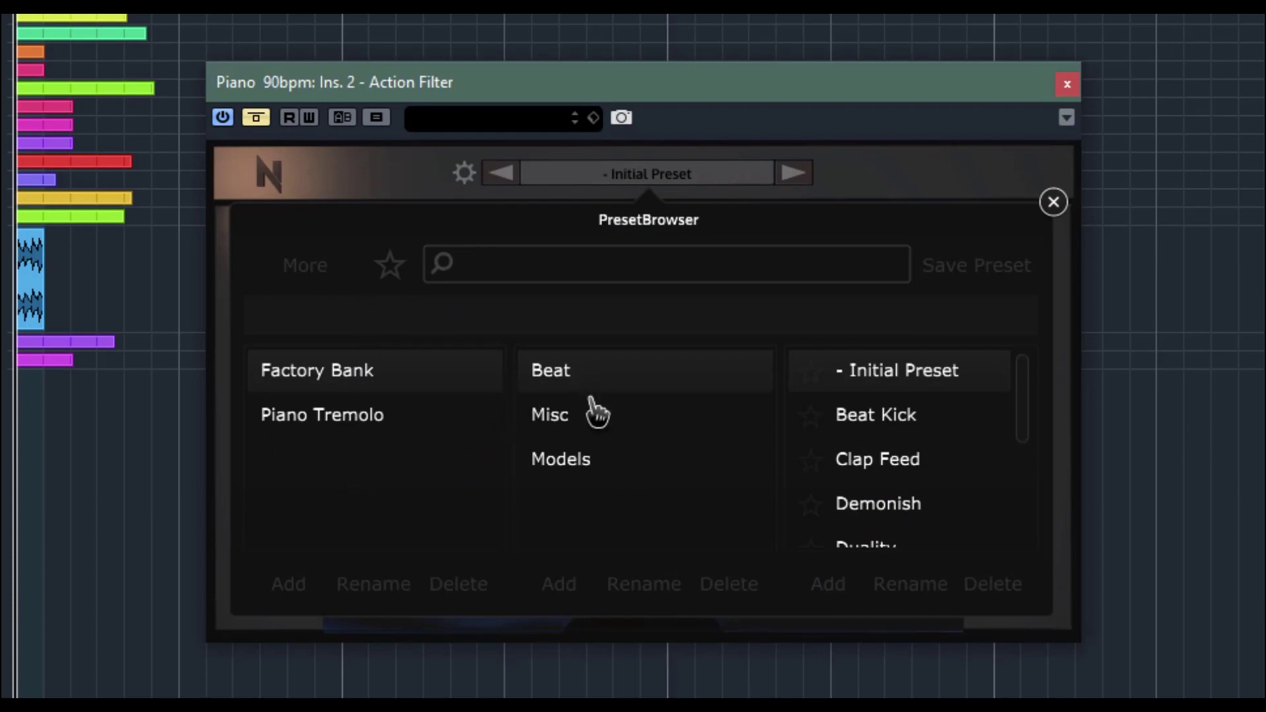
{"action": "left_click", "coordinate": [1053, 203]}
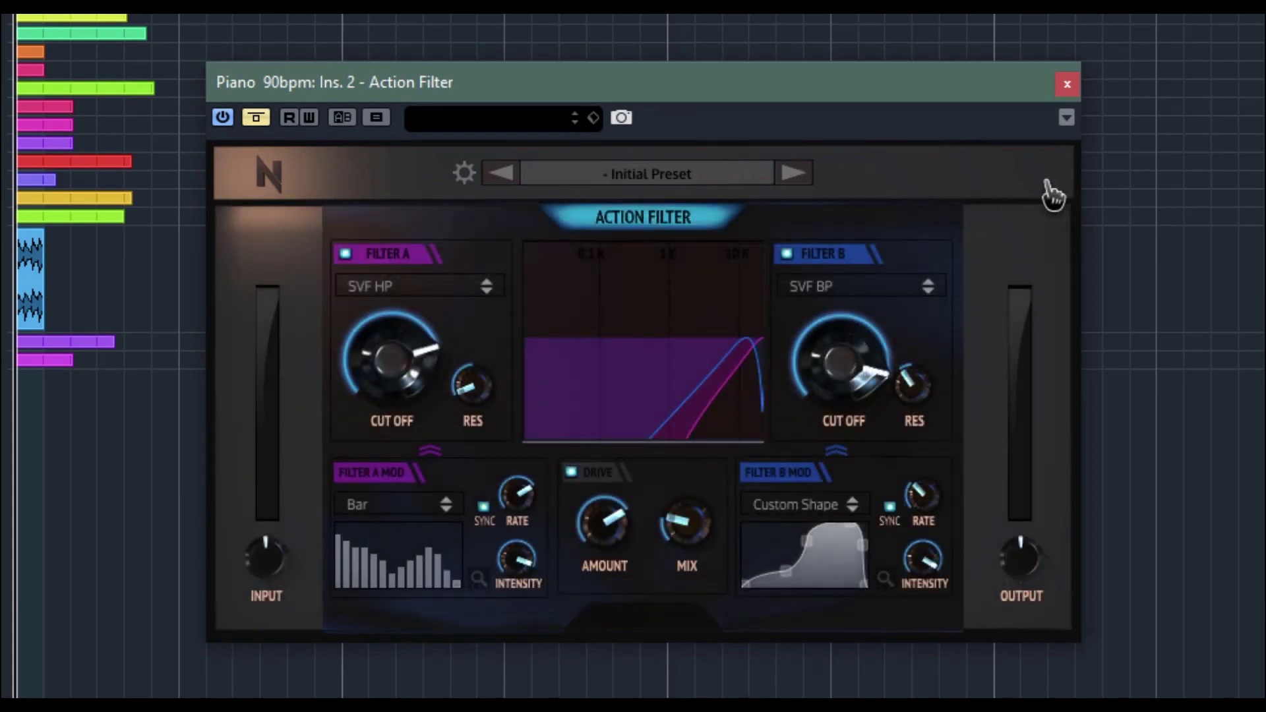
Set the plugin's interface size to 130%, reposition its window, and check for plugin updates
{"action": "left_click", "coordinate": [464, 173]}
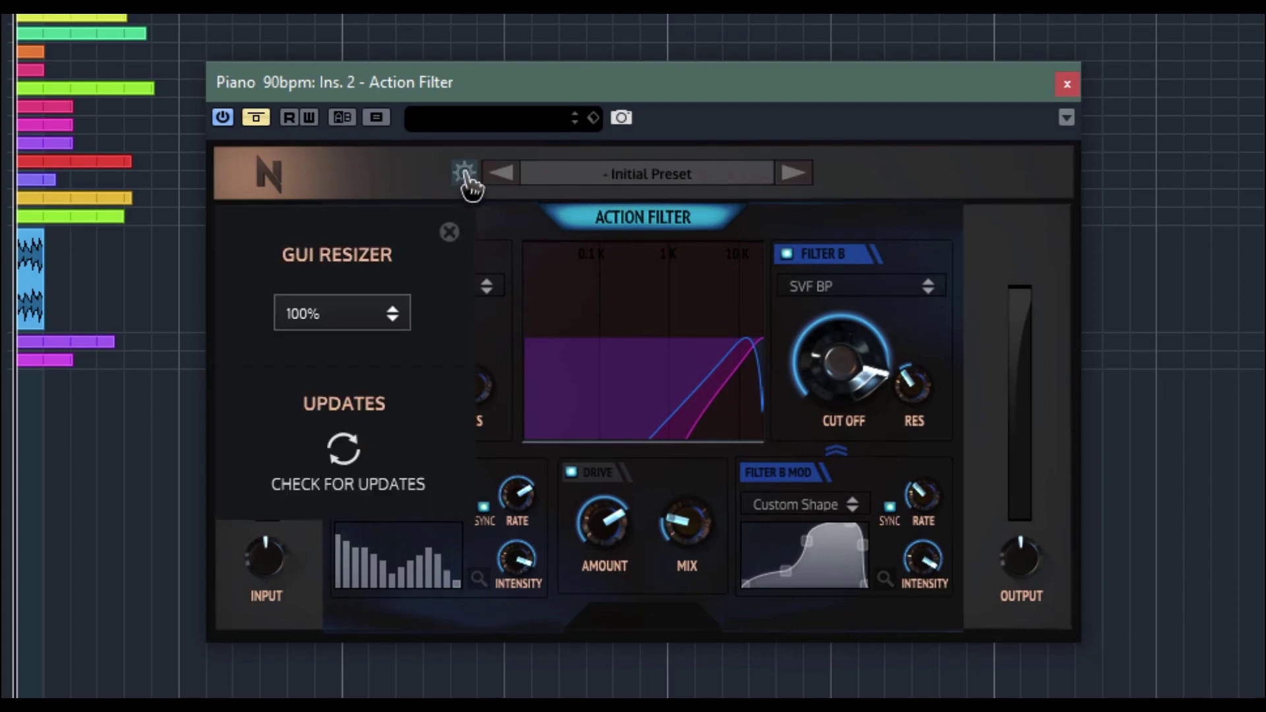
{"action": "left_click", "coordinate": [392, 314]}
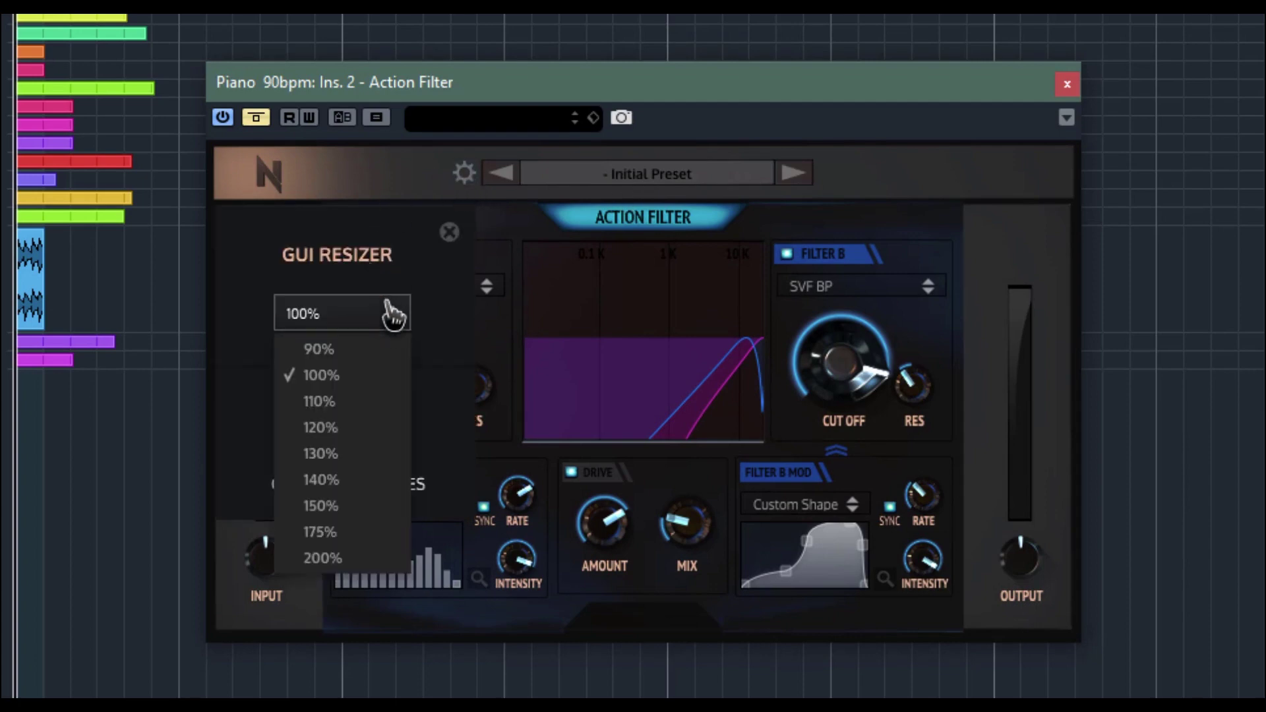
{"action": "left_click", "coordinate": [348, 455]}
{"action": "left_click_drag", "start_coordinate": [515, 103], "coordinate": [373, 35]}
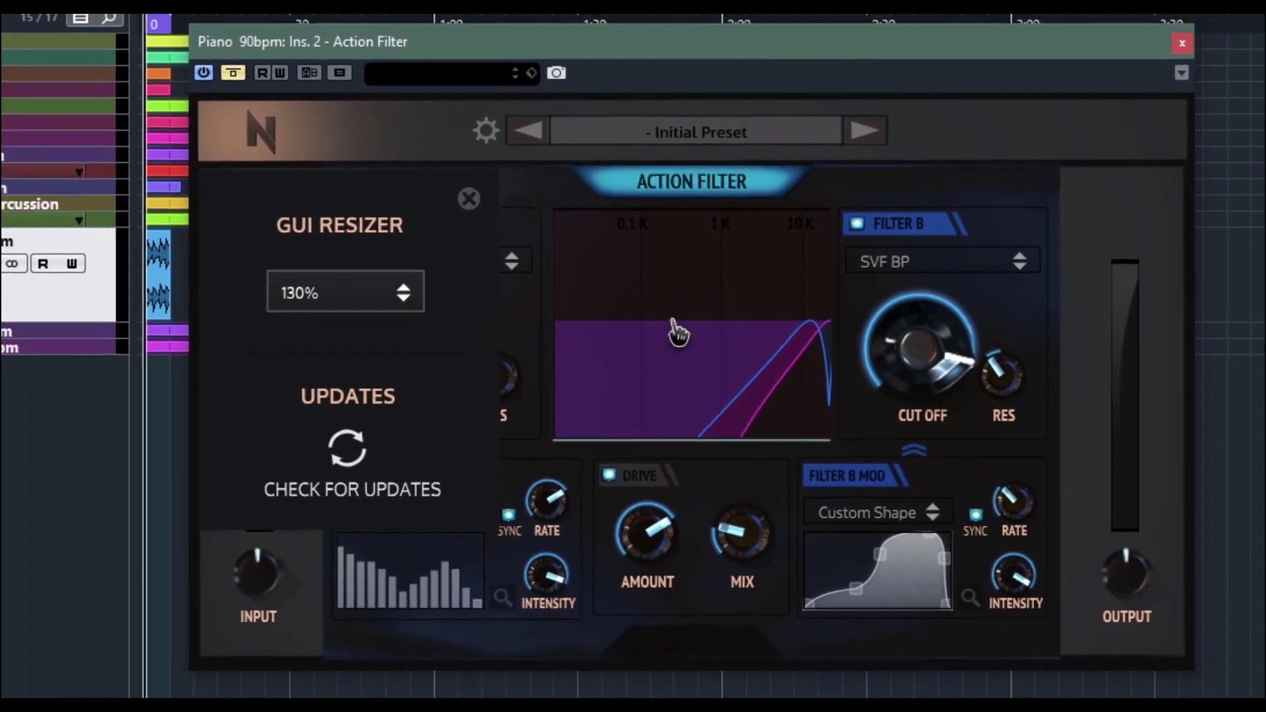
{"action": "left_click", "coordinate": [339, 458]}
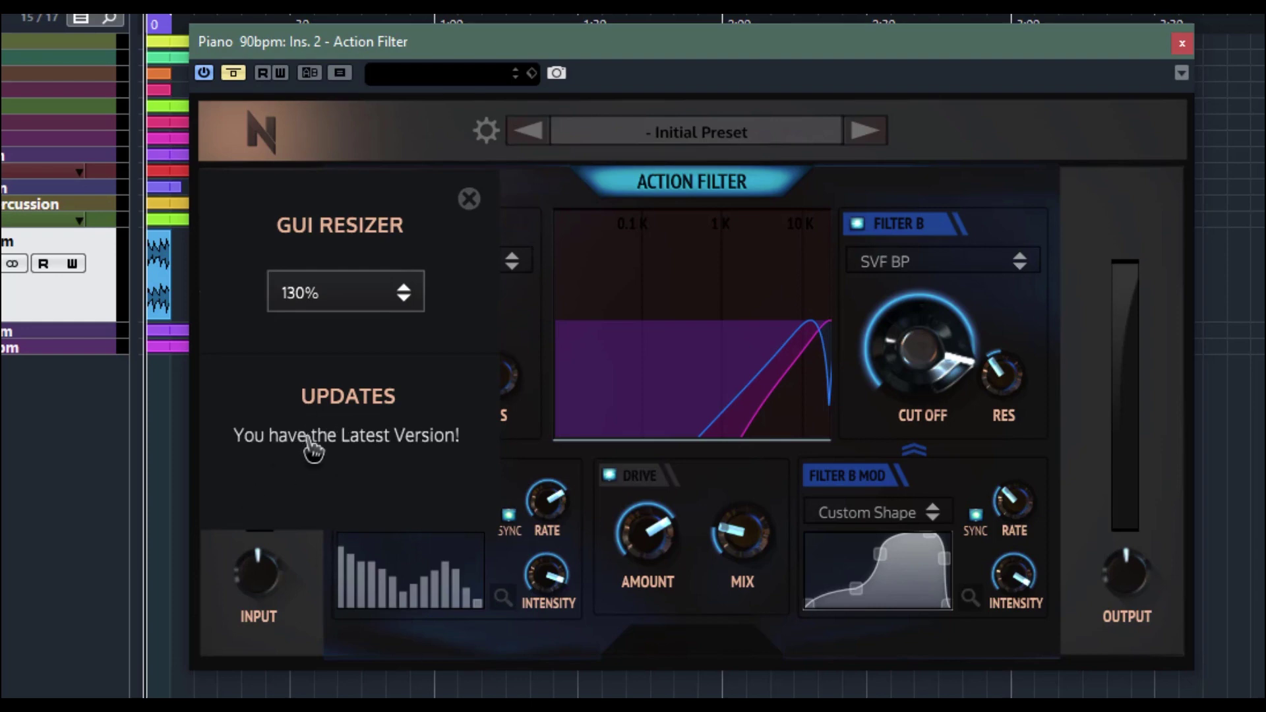
{"action": "left_click", "coordinate": [470, 199]}
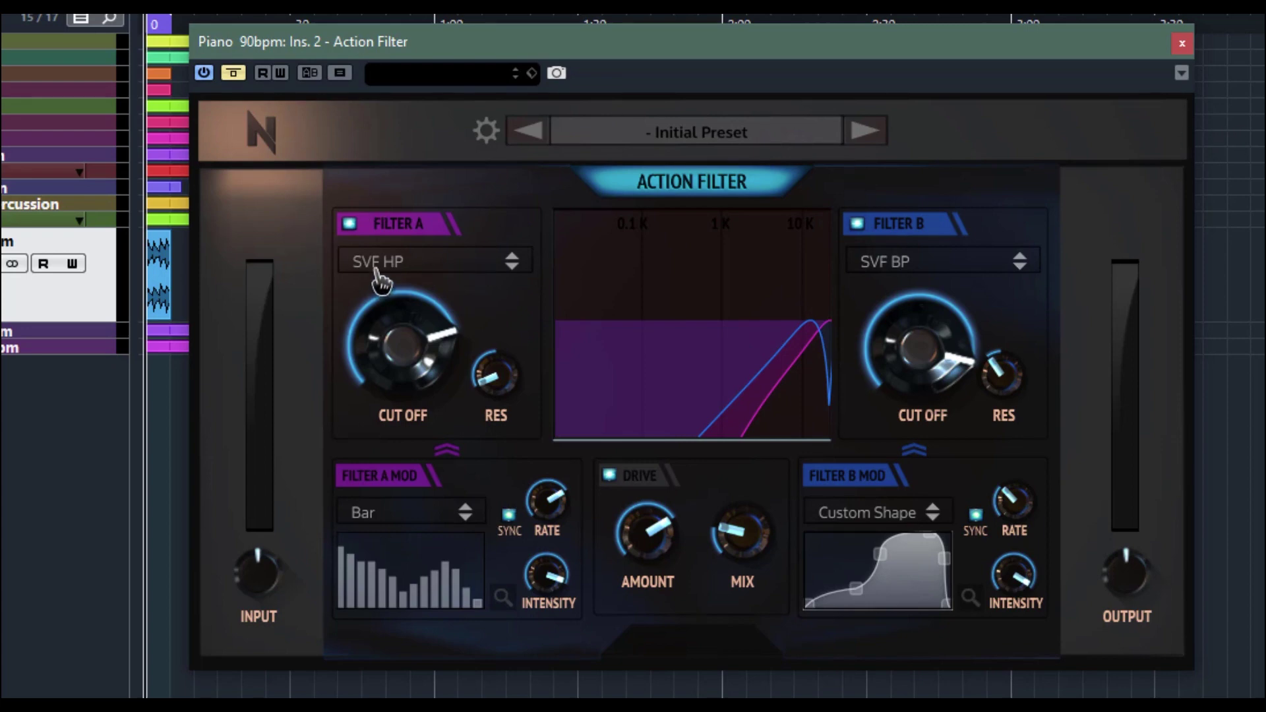
Toggle Filter A and Filter B off and back on to compare their effect on the frequency graph
{"action": "left_click", "coordinate": [357, 226]}
{"action": "left_click", "coordinate": [357, 227]}
{"action": "left_click", "coordinate": [358, 227]}
{"action": "left_click", "coordinate": [360, 228]}
{"action": "left_click", "coordinate": [359, 228]}
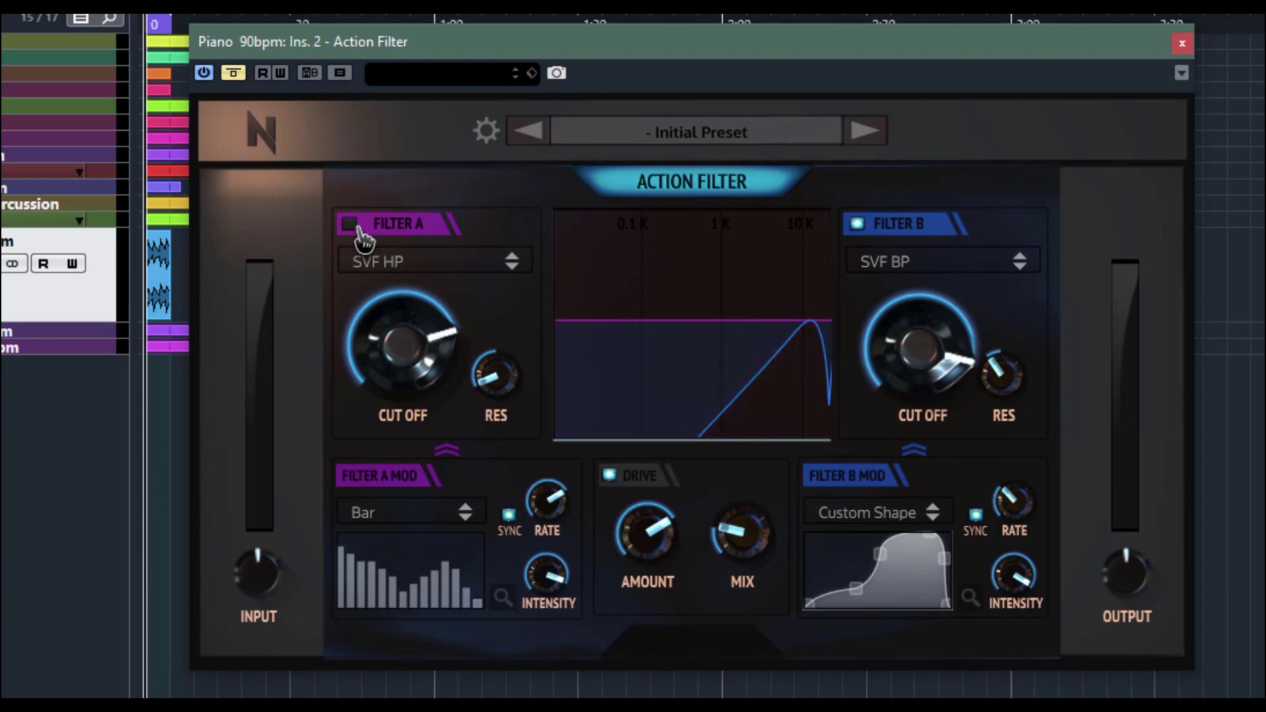
{"action": "left_click", "coordinate": [359, 228]}
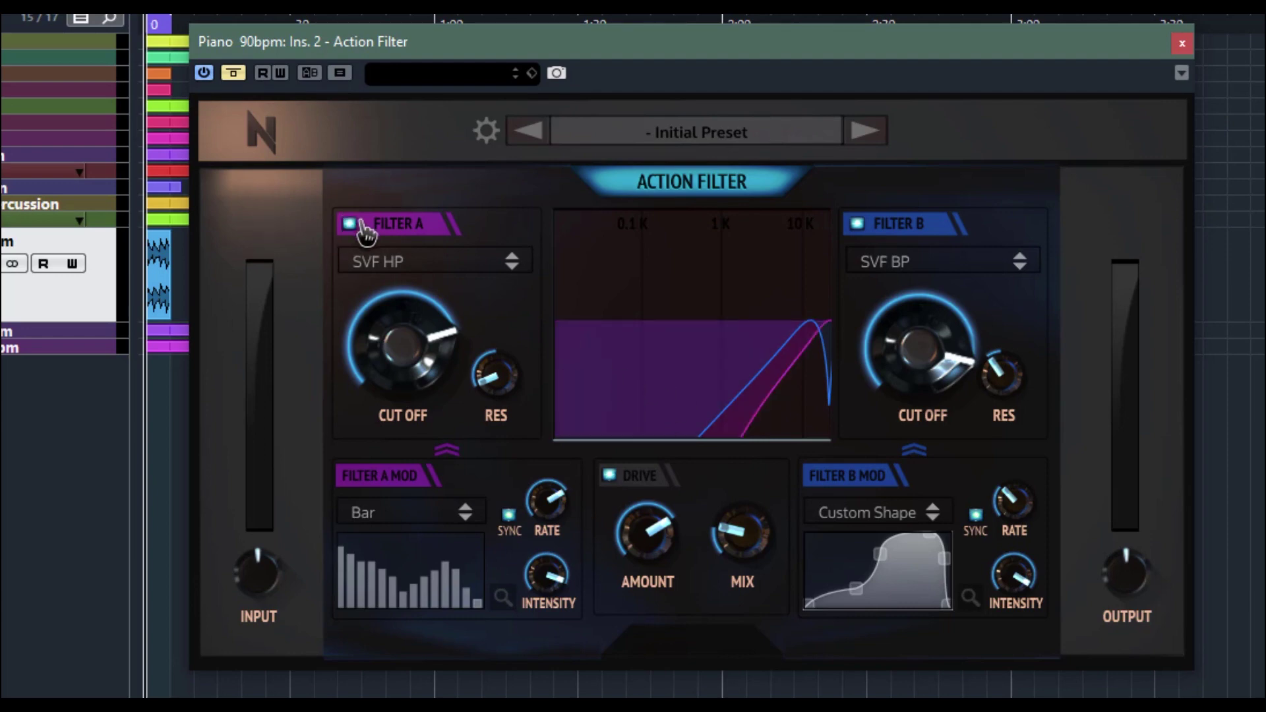
{"action": "left_click", "coordinate": [861, 230]}
{"action": "left_click", "coordinate": [861, 231]}
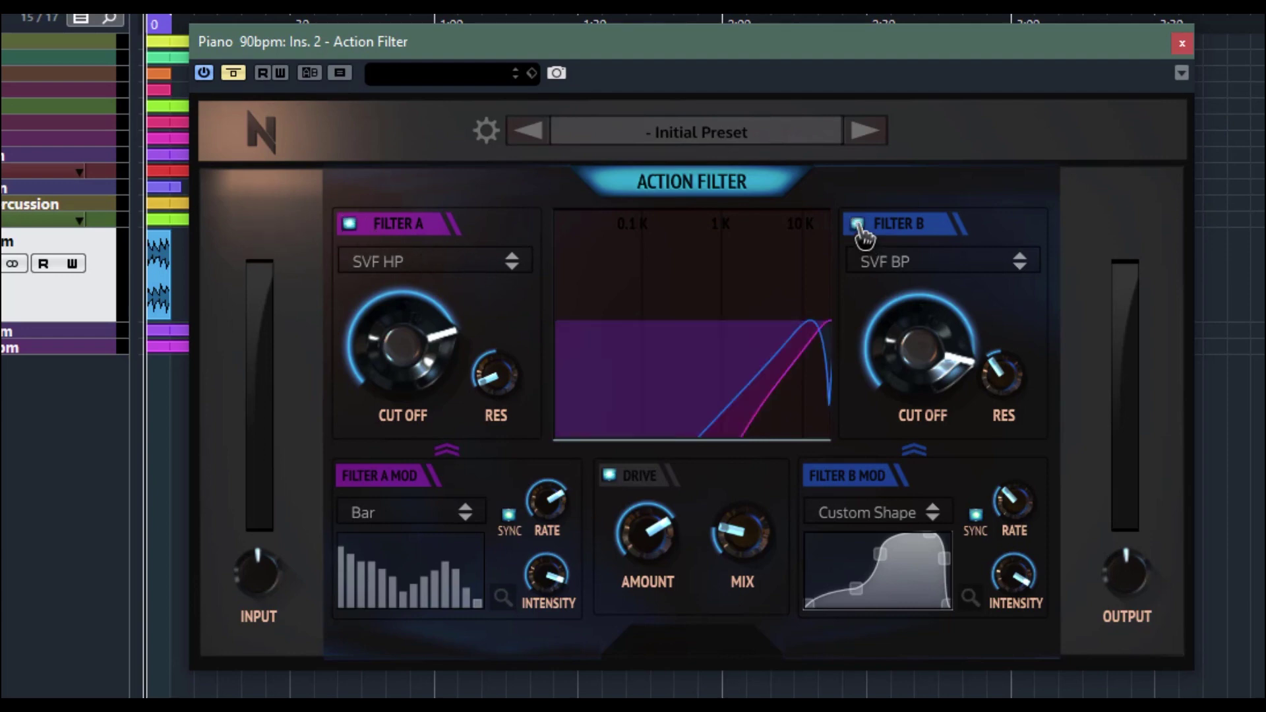
{"action": "left_click", "coordinate": [860, 231]}
{"action": "left_click", "coordinate": [861, 231]}
View the available filter types for Filter A and Filter B without changing either one
{"action": "left_click", "coordinate": [518, 263]}
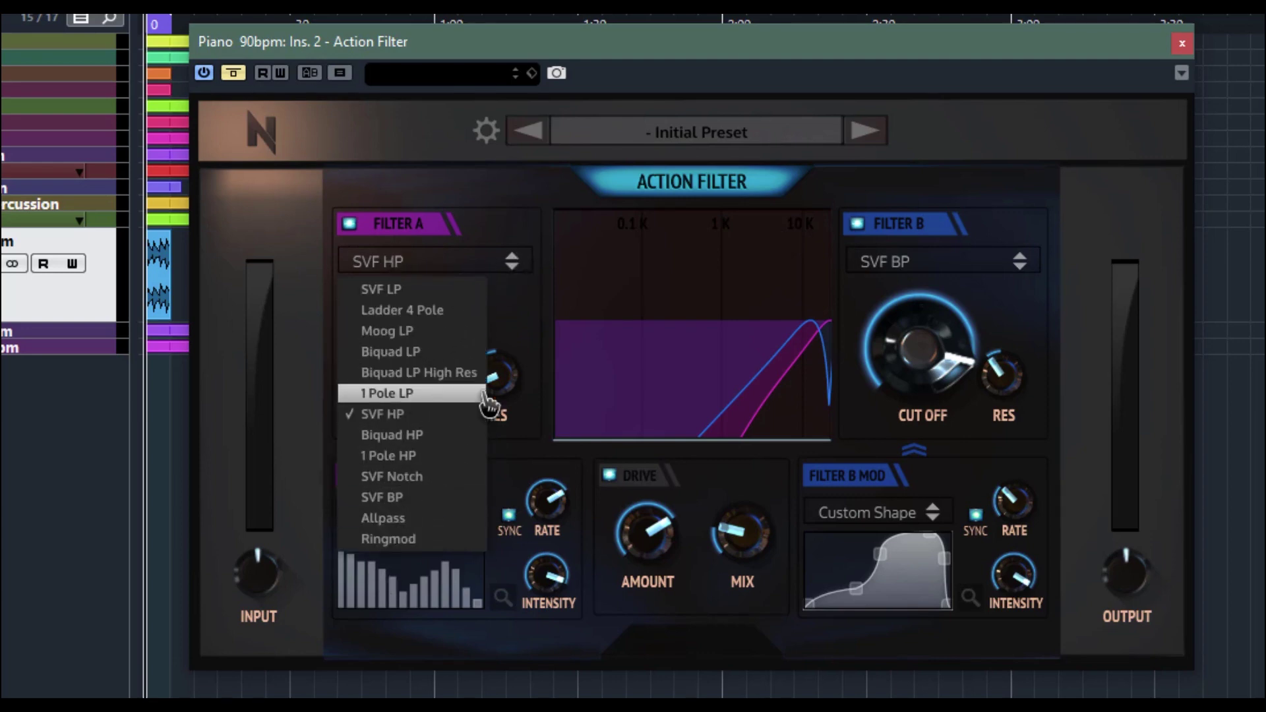
{"action": "left_click", "coordinate": [507, 210]}
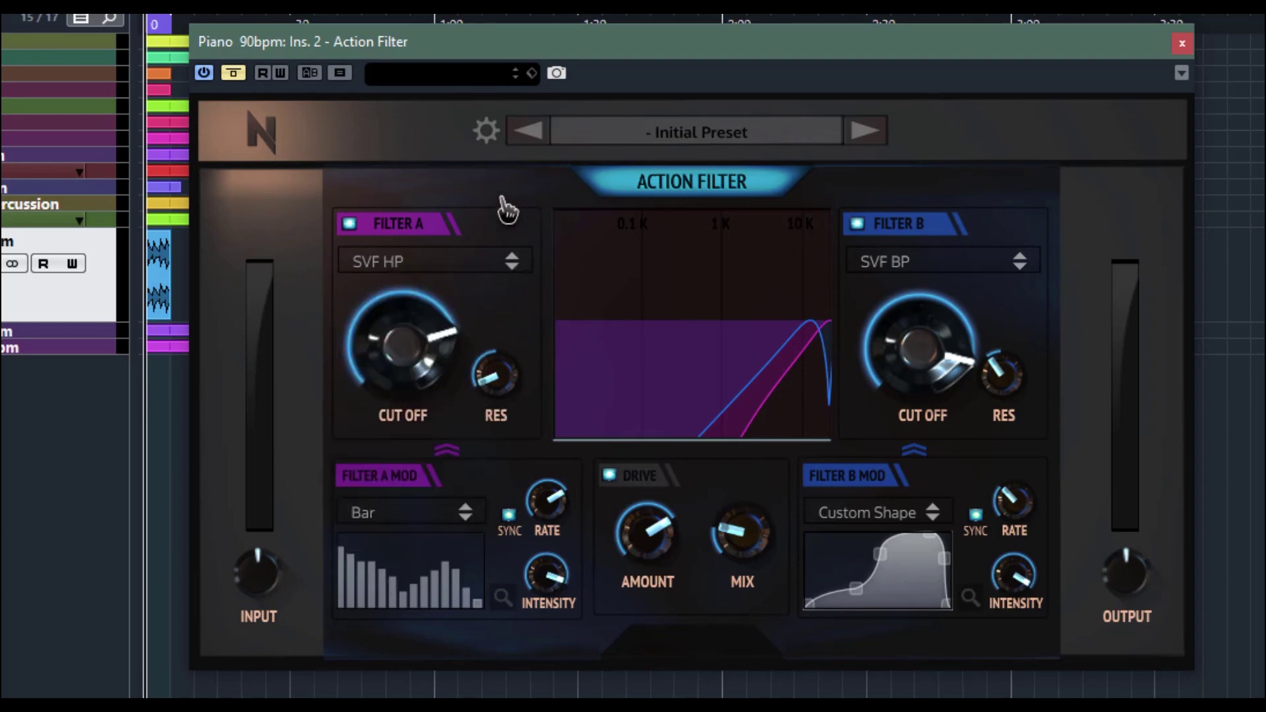
{"action": "left_click", "coordinate": [1020, 262]}
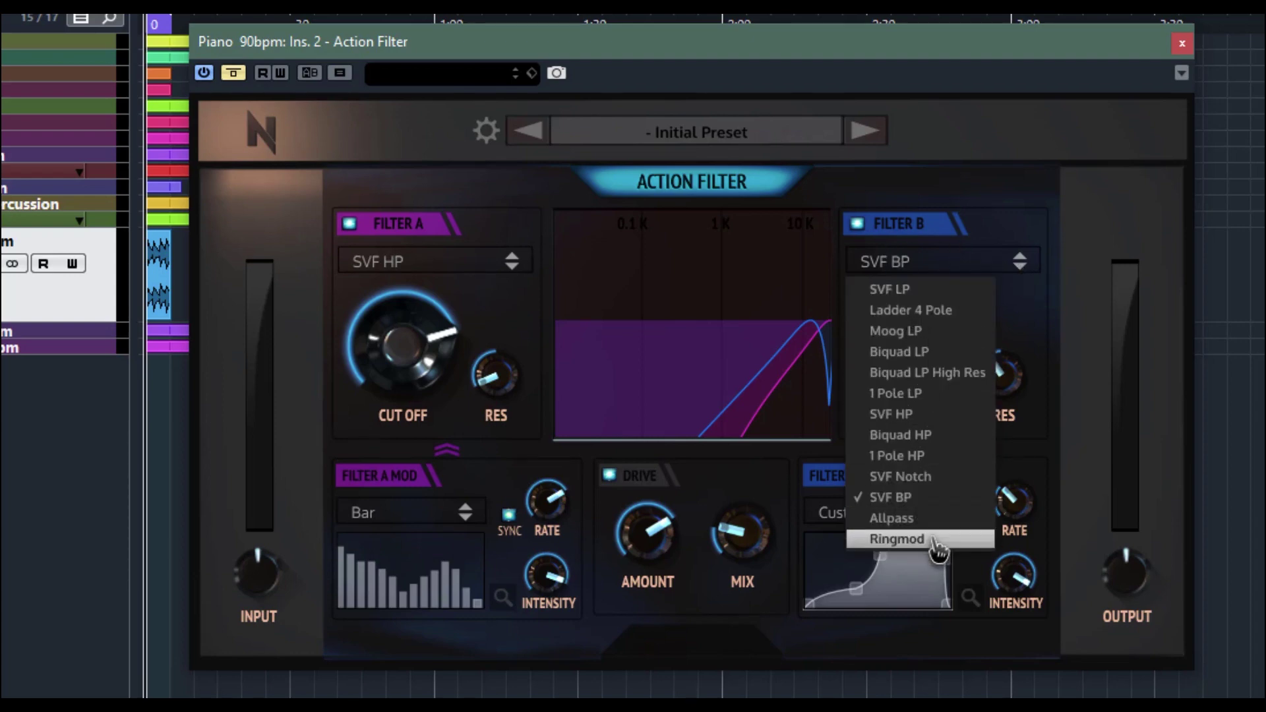
{"action": "left_click", "coordinate": [957, 228]}
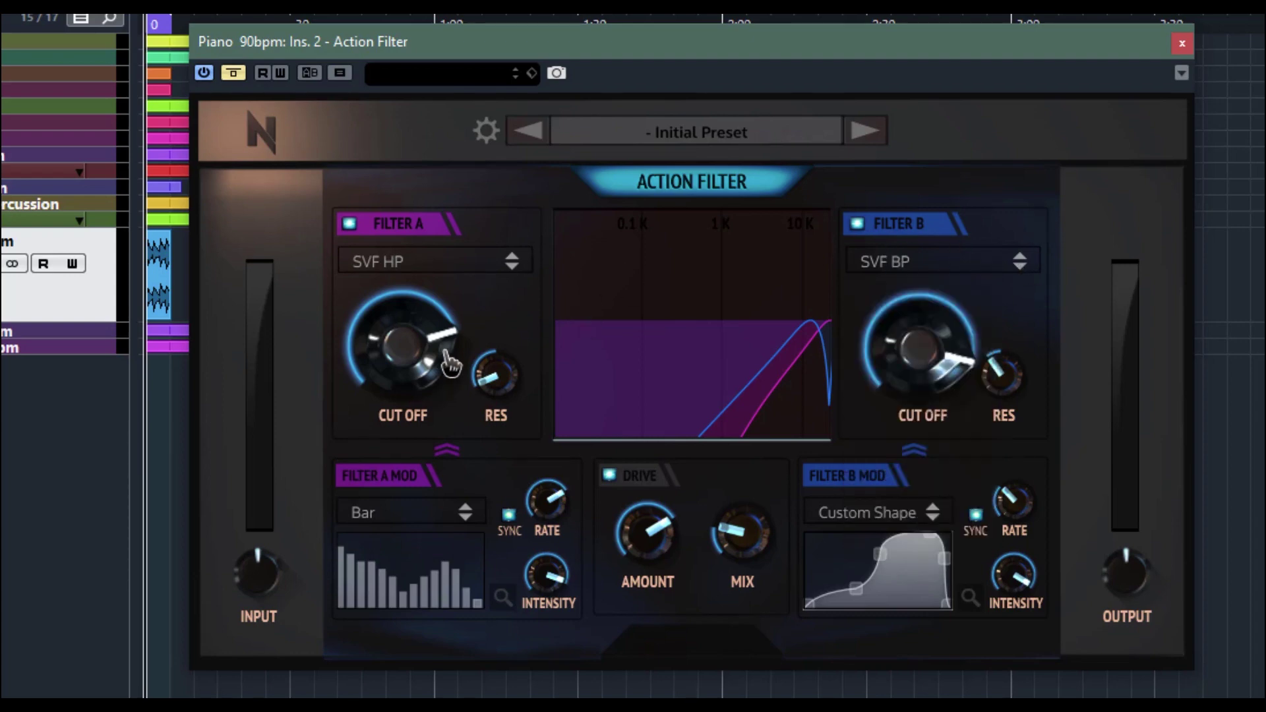
Lower Filter A's cutoff, raise Filter B's cutoff to 20.0 kHz, and adjust the resonance of both filters
{"action": "left_click_drag", "start_coordinate": [450, 362], "coordinate": [462, 531]}
{"action": "left_click_drag", "start_coordinate": [892, 379], "coordinate": [982, 274]}
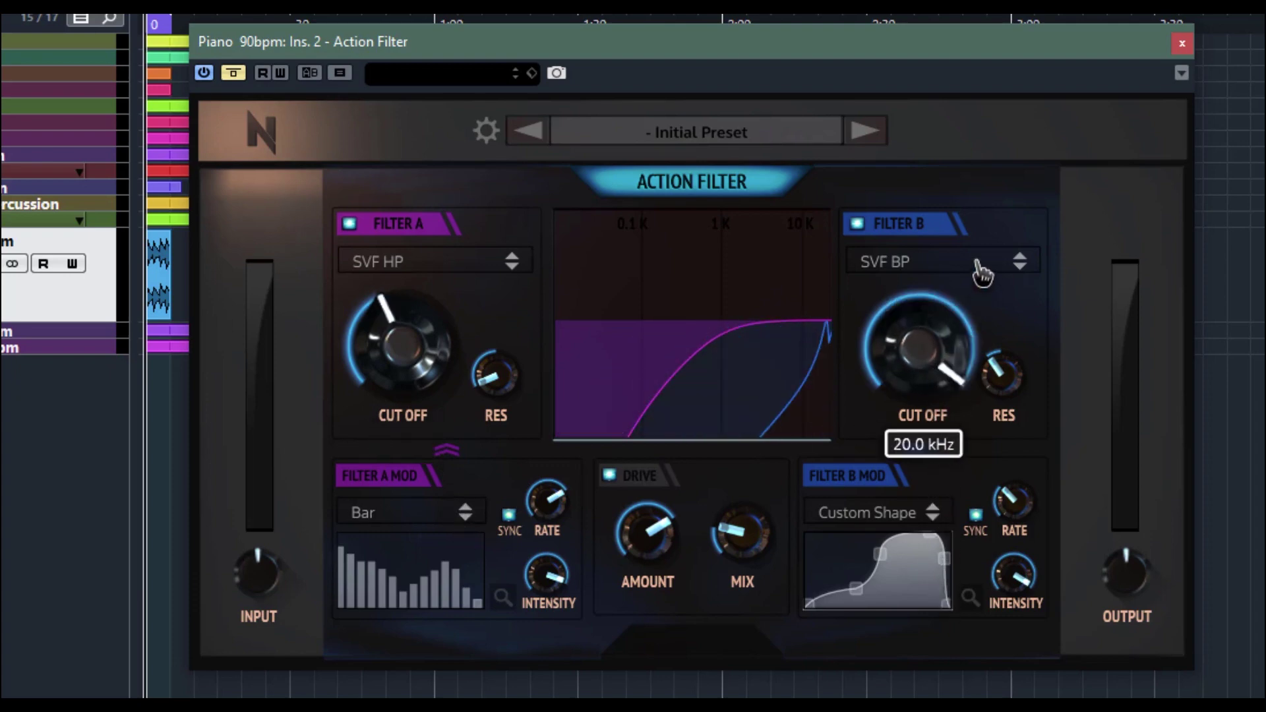
{"action": "left_click_drag", "start_coordinate": [493, 374], "coordinate": [764, 445]}
{"action": "left_click_drag", "start_coordinate": [997, 373], "coordinate": [1038, 294]}
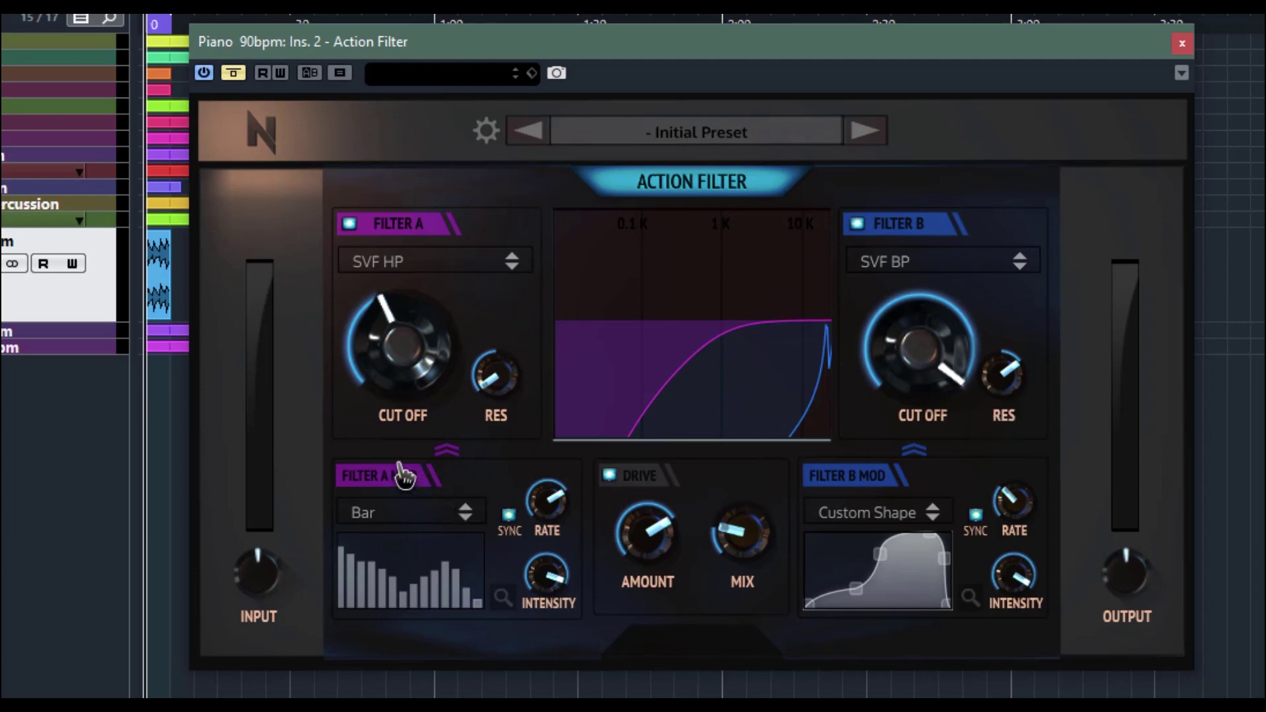
Set the Filter A modulator to Sine, turn off its tempo sync, and raise its rate and intensity
{"action": "left_click", "coordinate": [472, 518]}
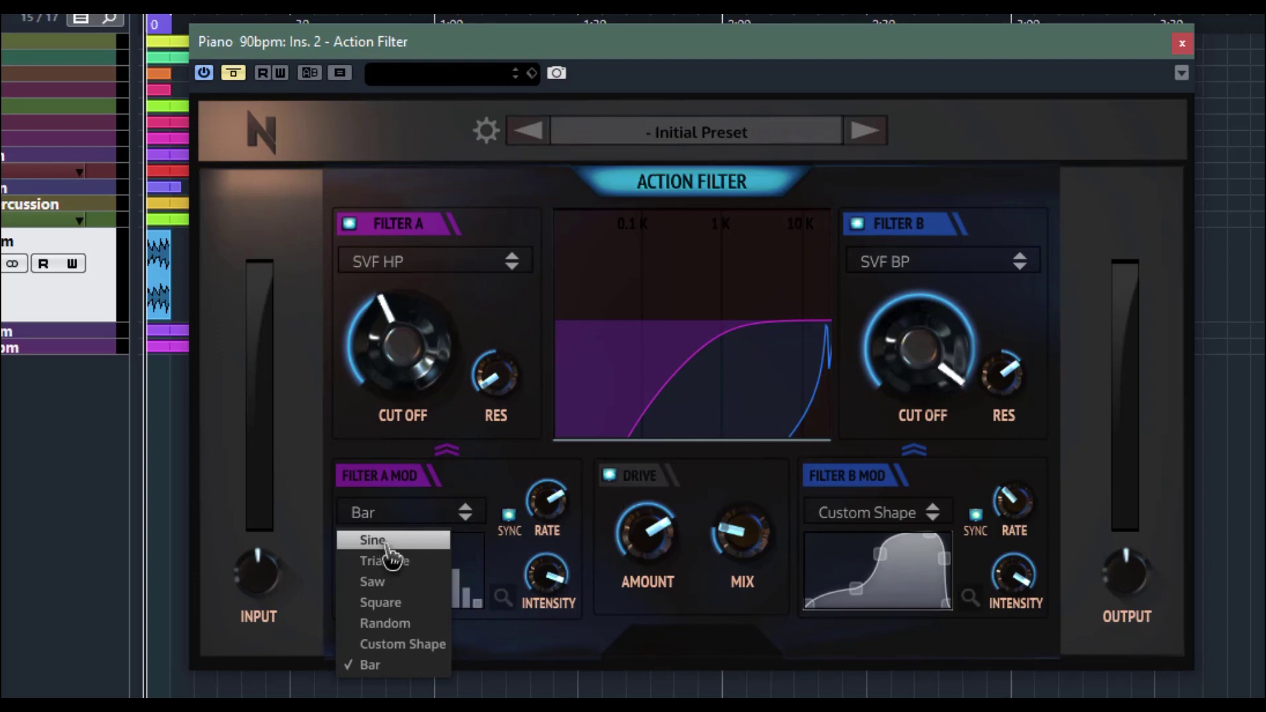
{"action": "left_click", "coordinate": [417, 541]}
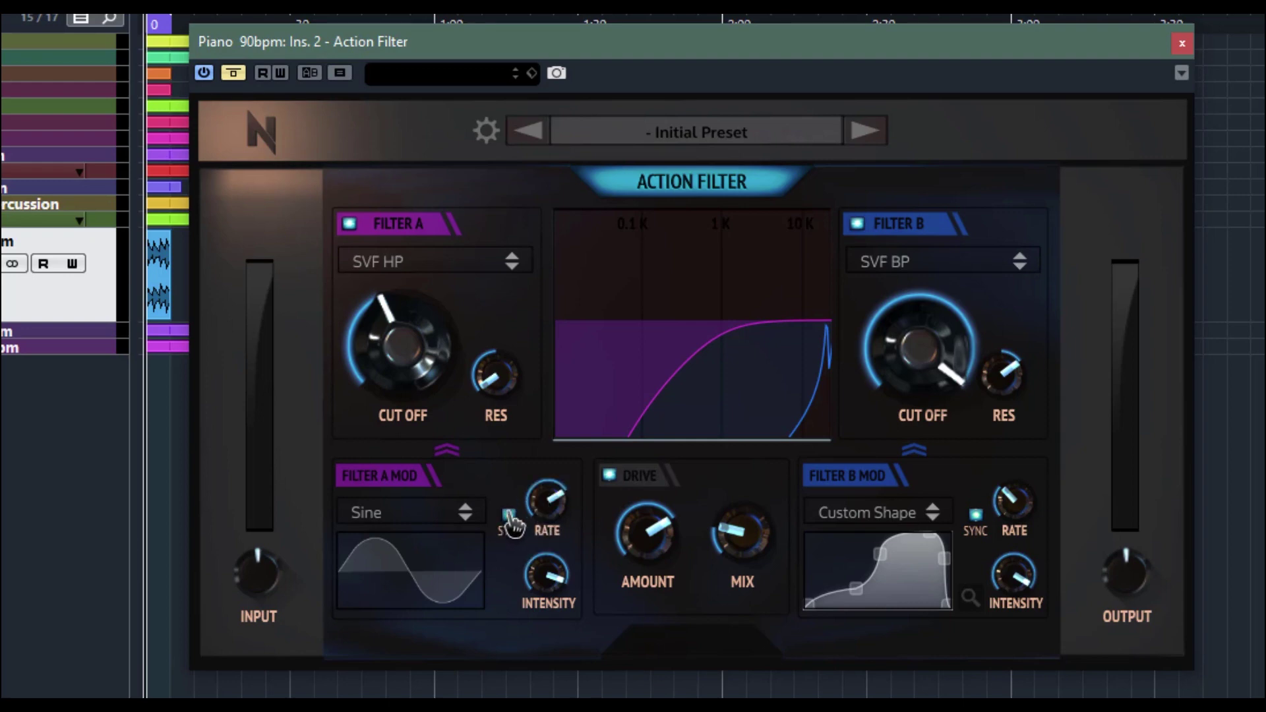
{"action": "left_click", "coordinate": [510, 521]}
{"action": "left_click_drag", "start_coordinate": [545, 508], "coordinate": [551, 211]}
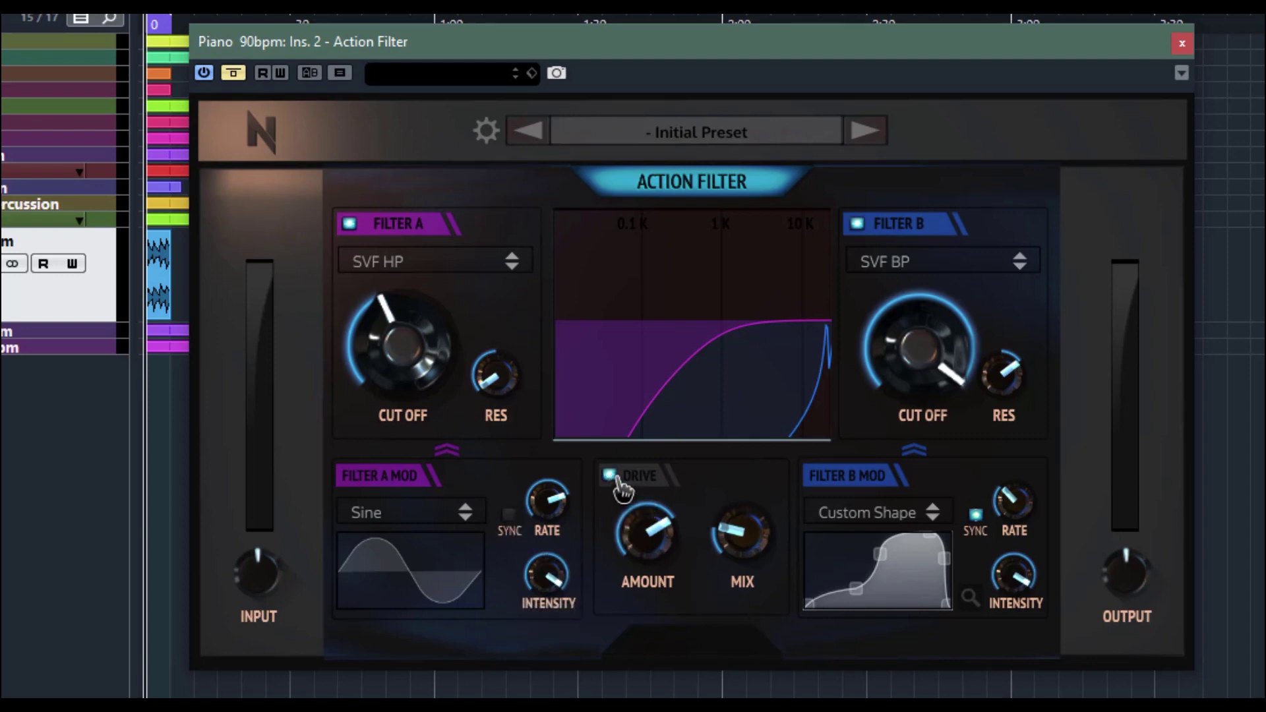
Raise the Drive amount and set the Drive mix slightly above its midpoint
{"action": "left_click_drag", "start_coordinate": [646, 534], "coordinate": [658, 455]}
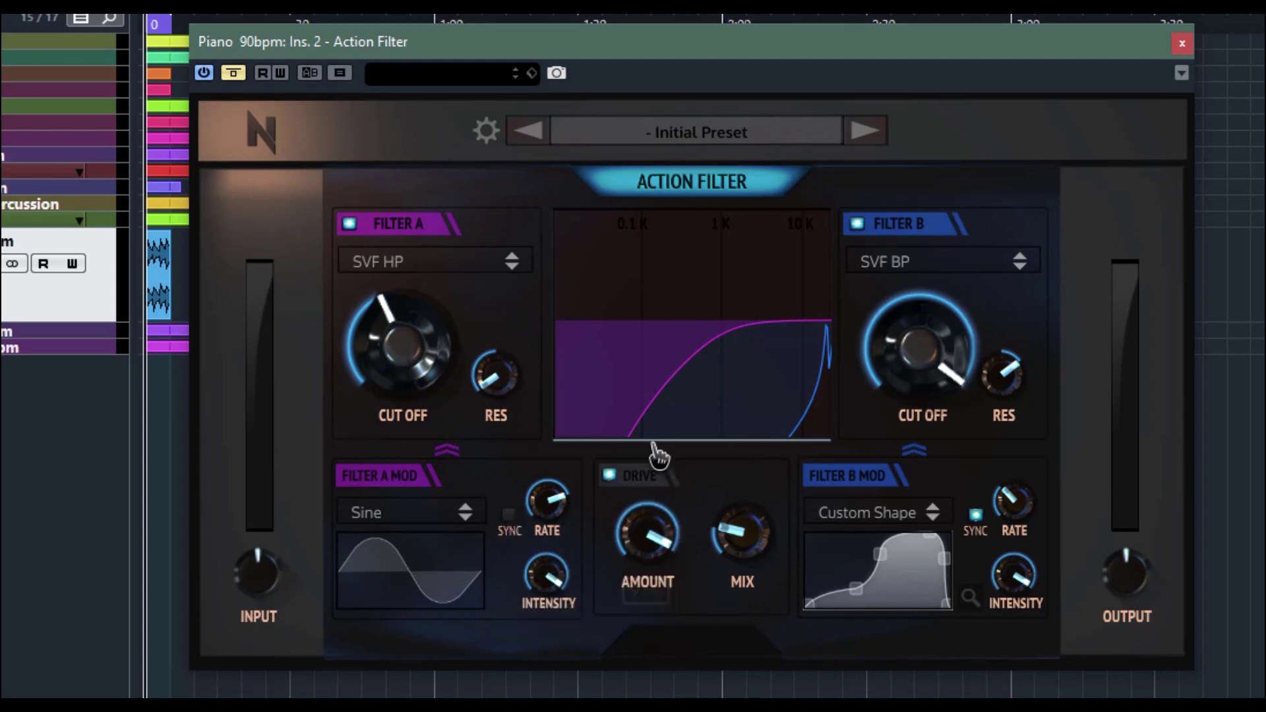
{"action": "left_click_drag", "start_coordinate": [733, 559], "coordinate": [768, 461]}
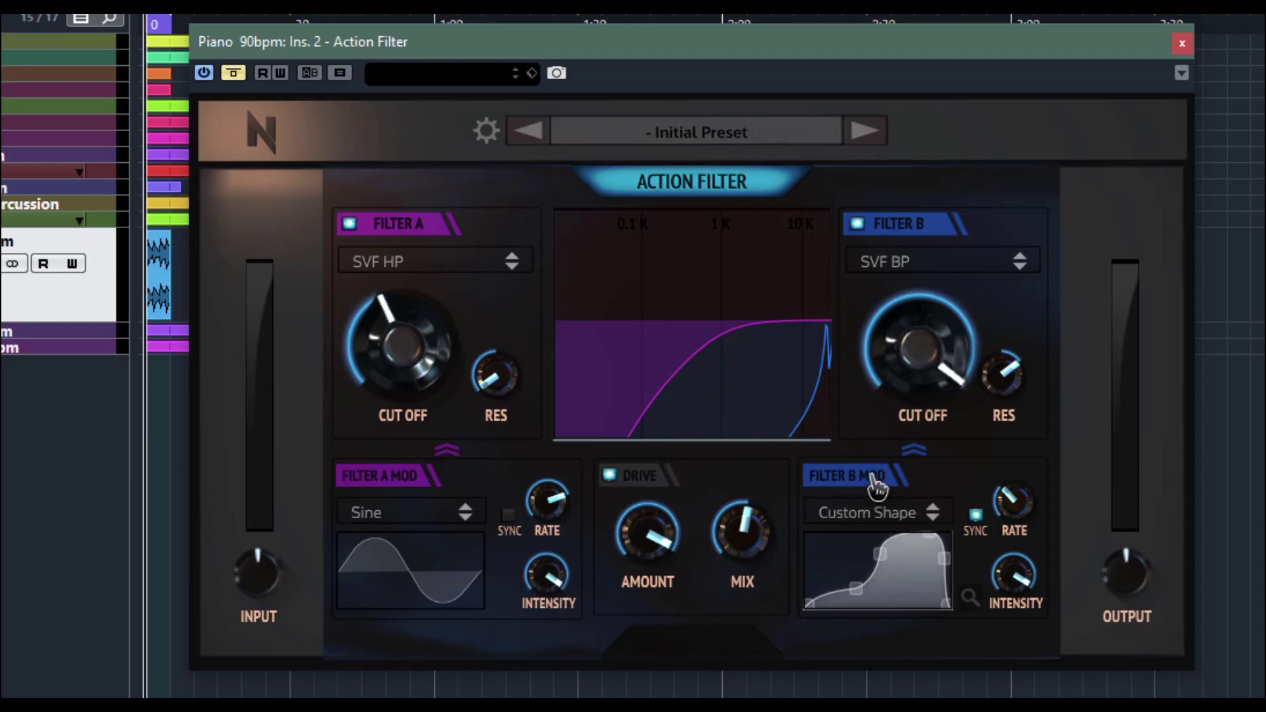
Set the Filter B modulator to Triangle with 100% intensity, keeping its tempo sync on
{"action": "left_click", "coordinate": [934, 524]}
{"action": "left_click", "coordinate": [864, 568]}
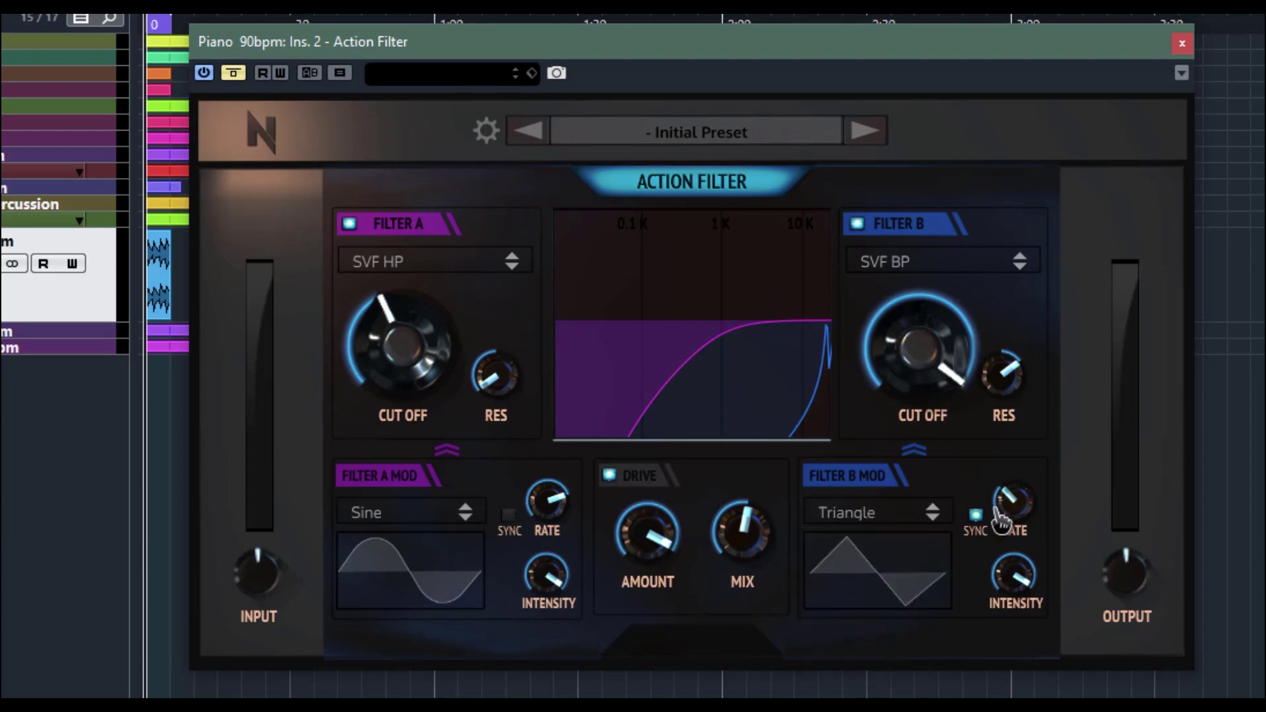
{"action": "left_click", "coordinate": [976, 516]}
{"action": "mouse_move", "coordinate": [1012, 503]}
{"action": "left_mouse_down"}
{"action": "mouse_move", "coordinate": [1033, 433]}
{"action": "mouse_move", "coordinate": [1022, 484]}
{"action": "left_mouse_up"}
{"action": "left_click_drag", "start_coordinate": [1027, 631], "coordinate": [1040, 317]}
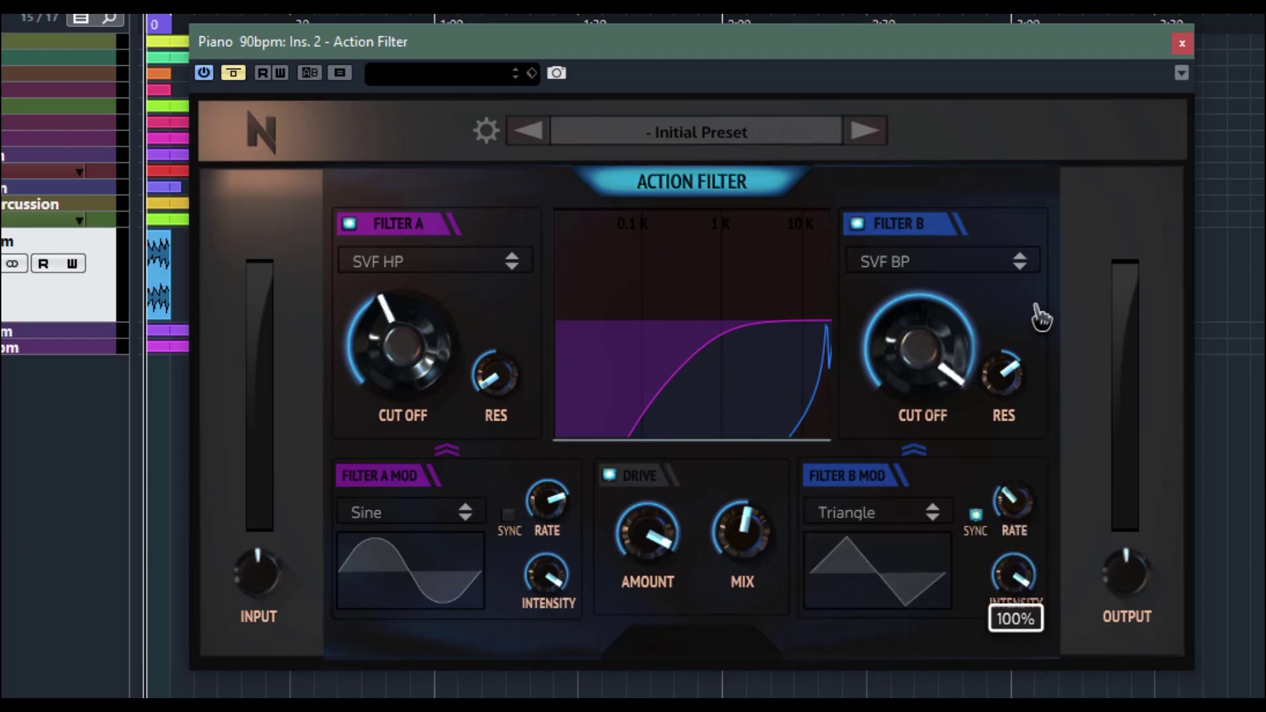
Raise the plugin's input and output levels slightly
{"action": "left_click_drag", "start_coordinate": [274, 577], "coordinate": [310, 565]}
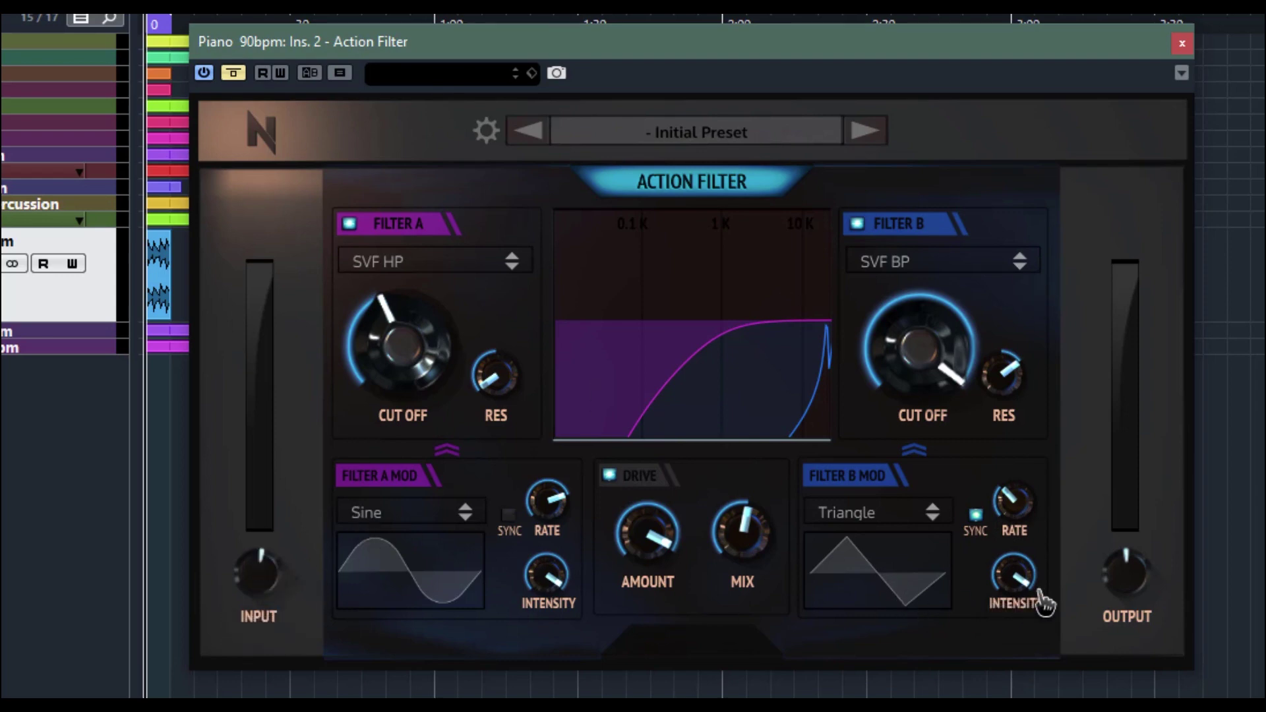
{"action": "left_click_drag", "start_coordinate": [1126, 572], "coordinate": [1140, 544]}
Try Saw for the Filter B modulator, switch it to Custom Shape, and redraw the curve as two peaks with a dip between them
{"action": "left_click", "coordinate": [931, 519]}
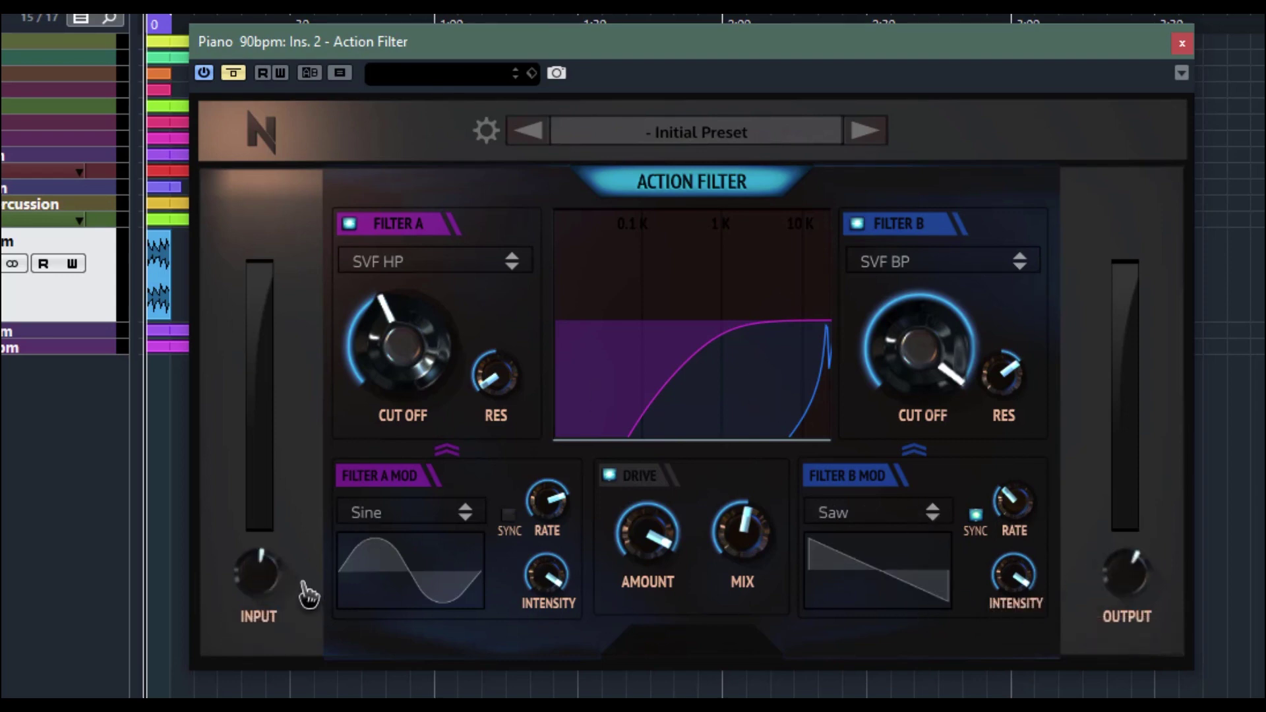
{"action": "left_click", "coordinate": [934, 520]}
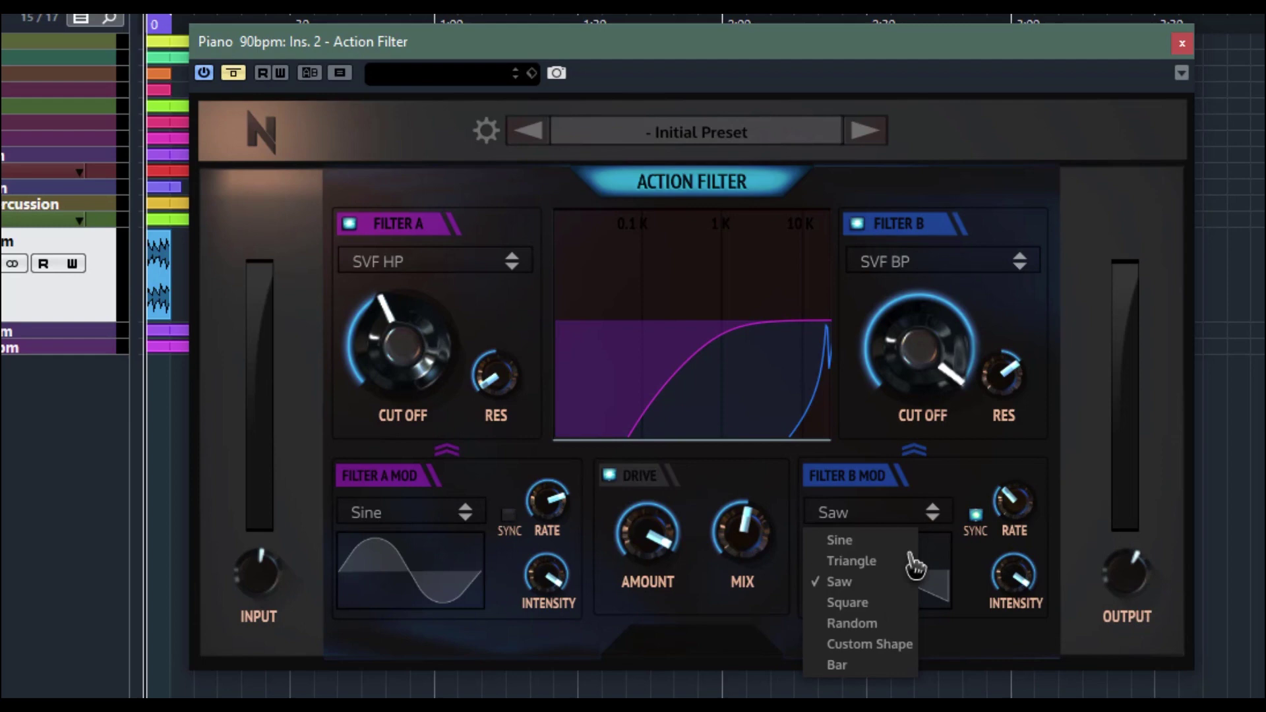
{"action": "left_click", "coordinate": [880, 648]}
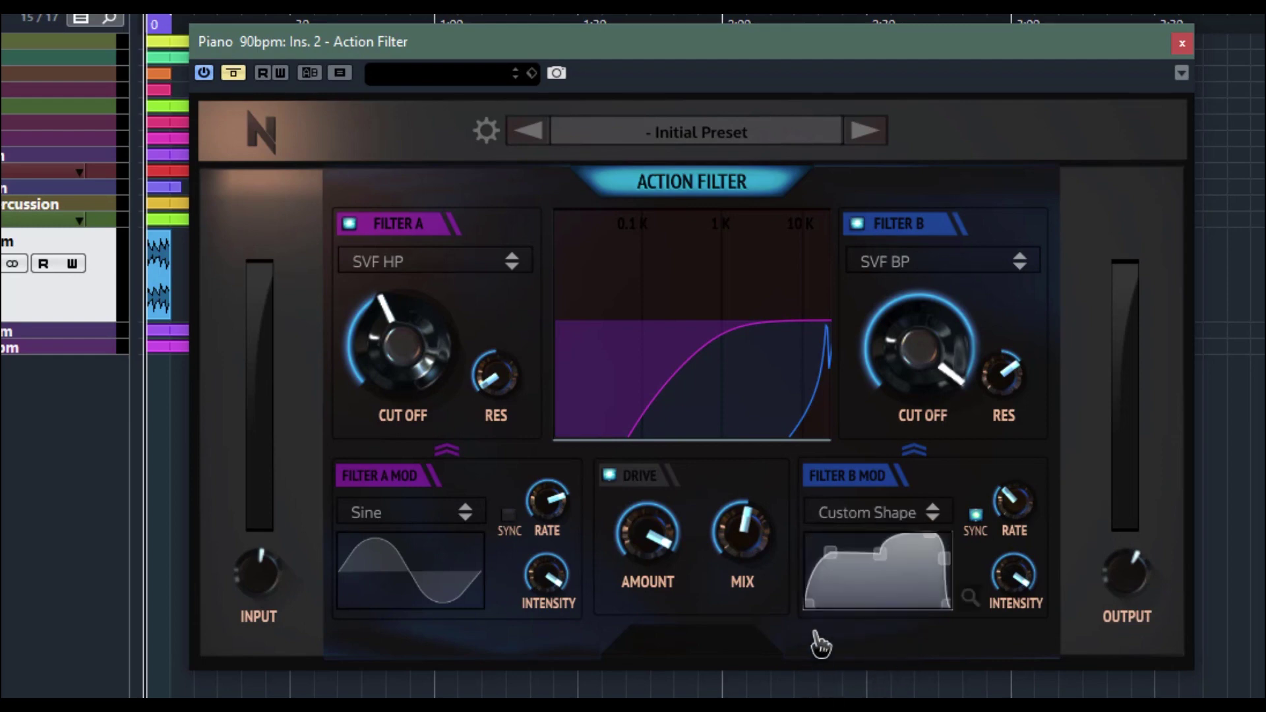
{"action": "left_click_drag", "start_coordinate": [837, 567], "coordinate": [834, 496]}
{"action": "left_click", "coordinate": [932, 512]}
{"action": "left_click", "coordinate": [931, 512]}
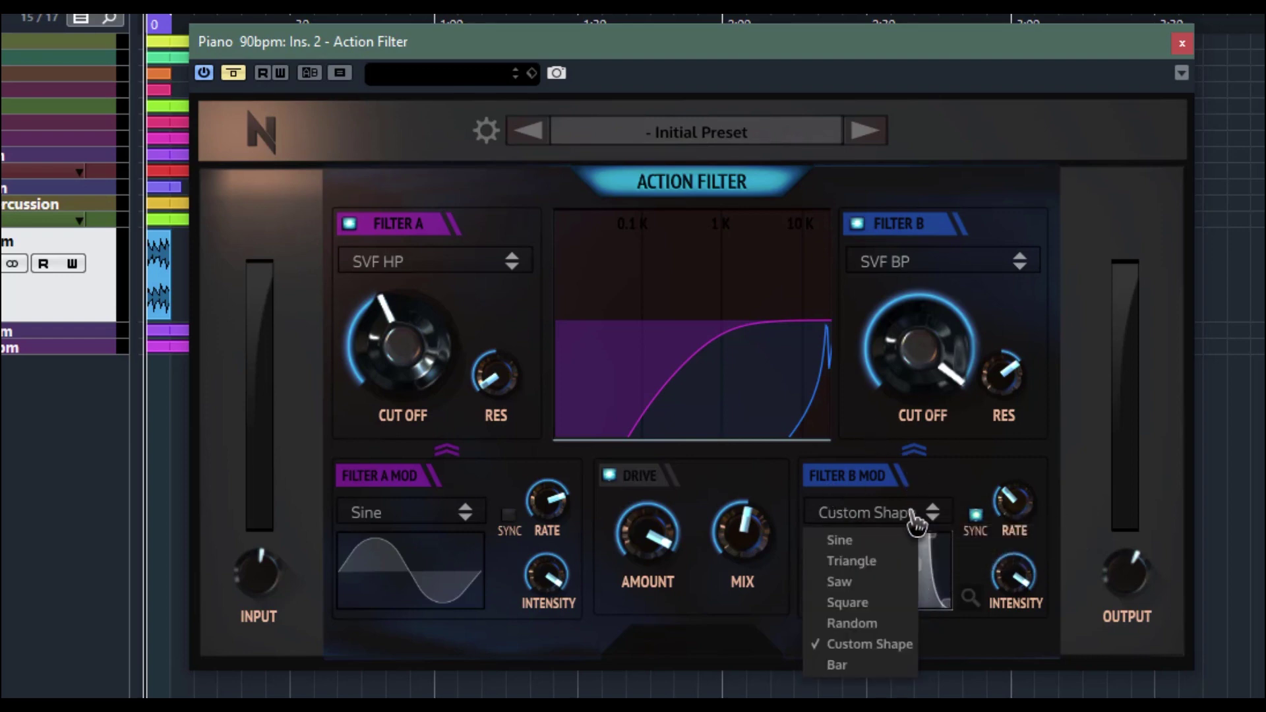
{"action": "left_click", "coordinate": [763, 644]}
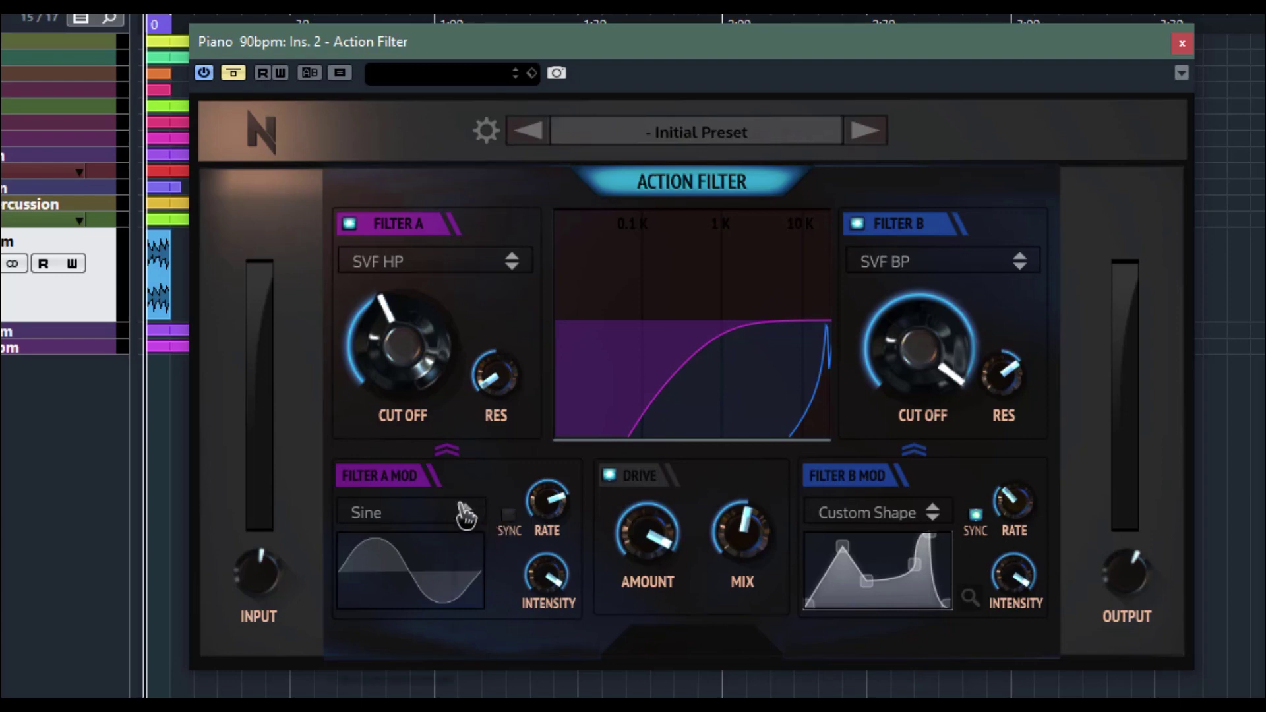
Set the Filter A modulator to Custom Shape and adjust the middle point of its rising curve
{"action": "left_click", "coordinate": [466, 514]}
{"action": "left_click", "coordinate": [451, 640]}
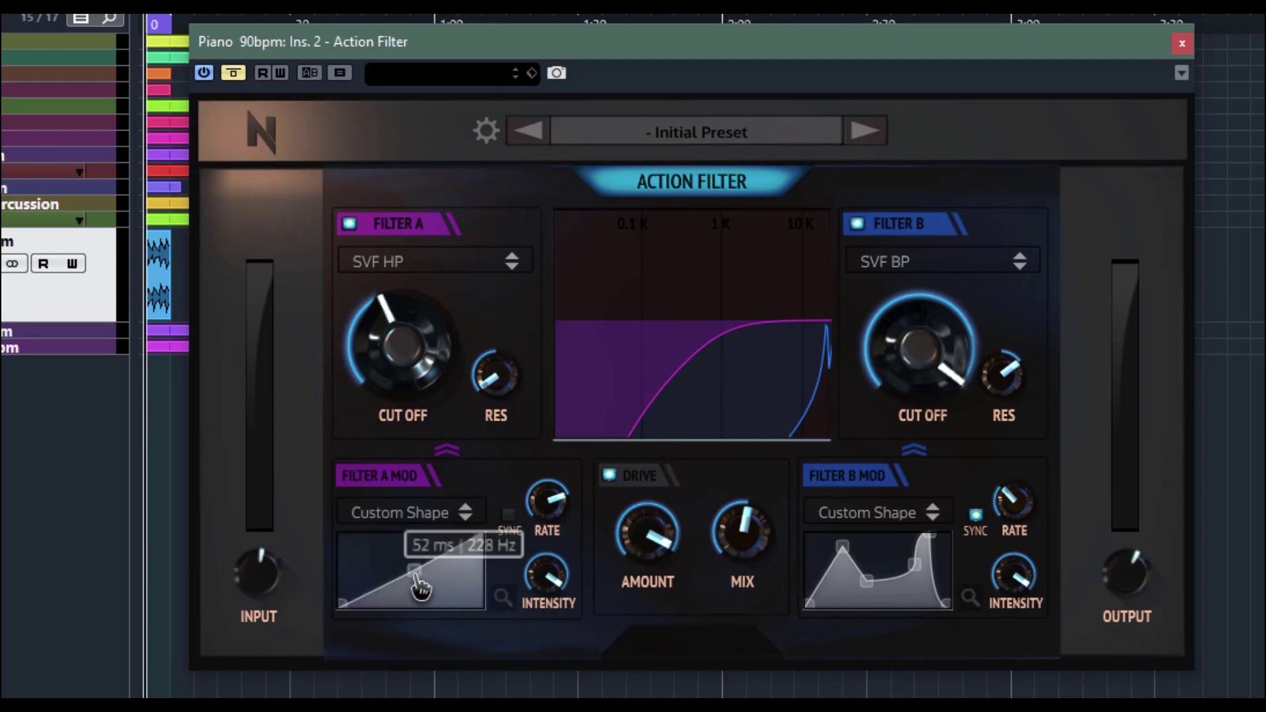
{"action": "left_click_drag", "start_coordinate": [415, 572], "coordinate": [488, 576]}
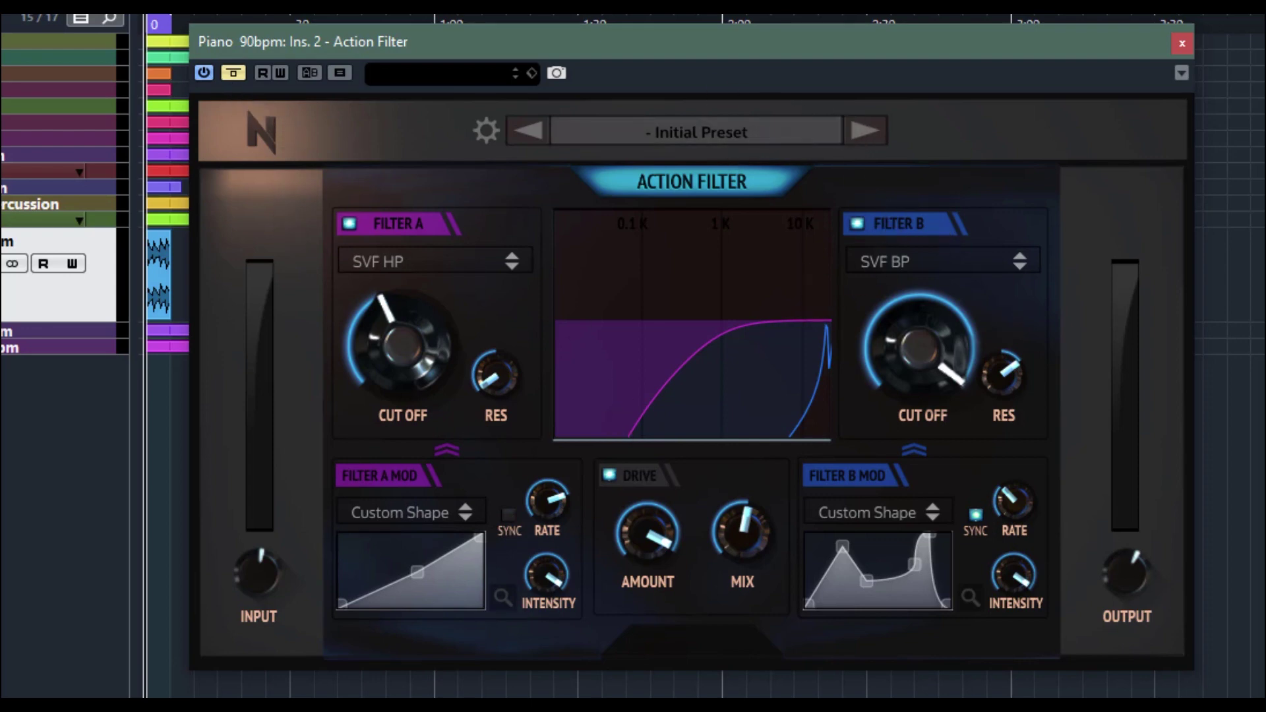
Play the piano track with the plugin's bypass turned off and lower the plugin's output level
{"action": "key", "text": "space"}
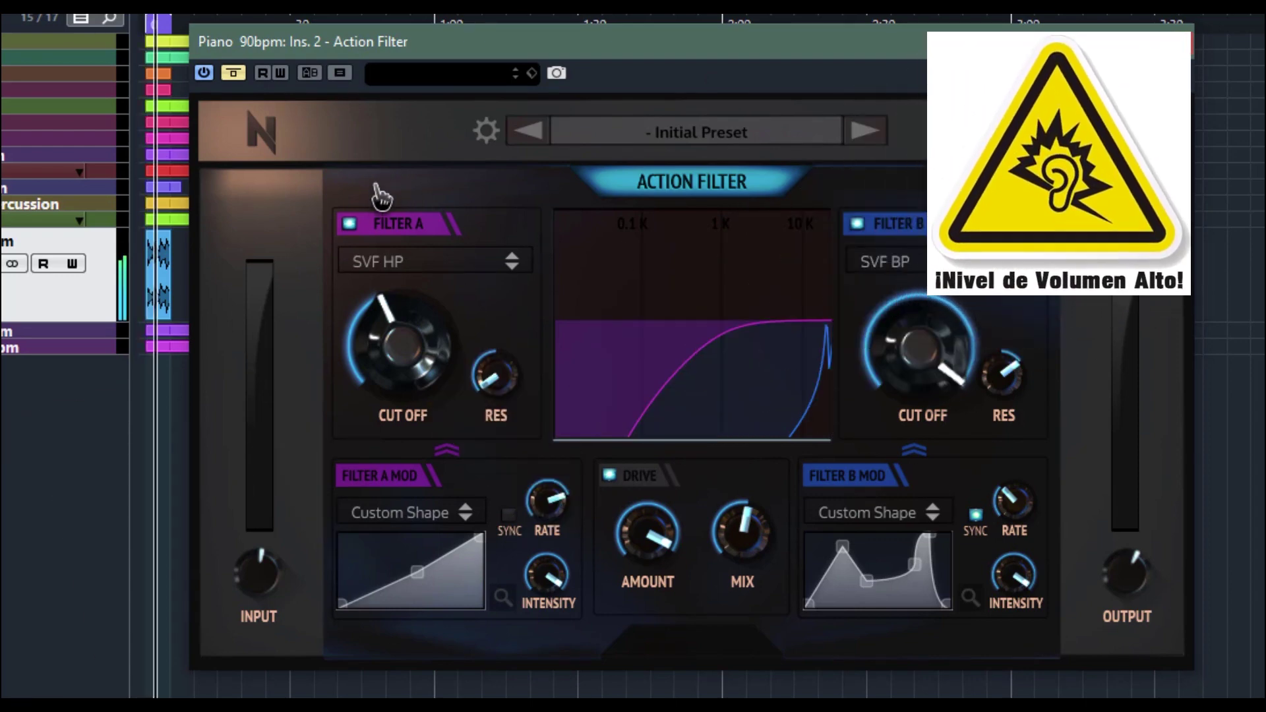
{"action": "left_click", "coordinate": [236, 77]}
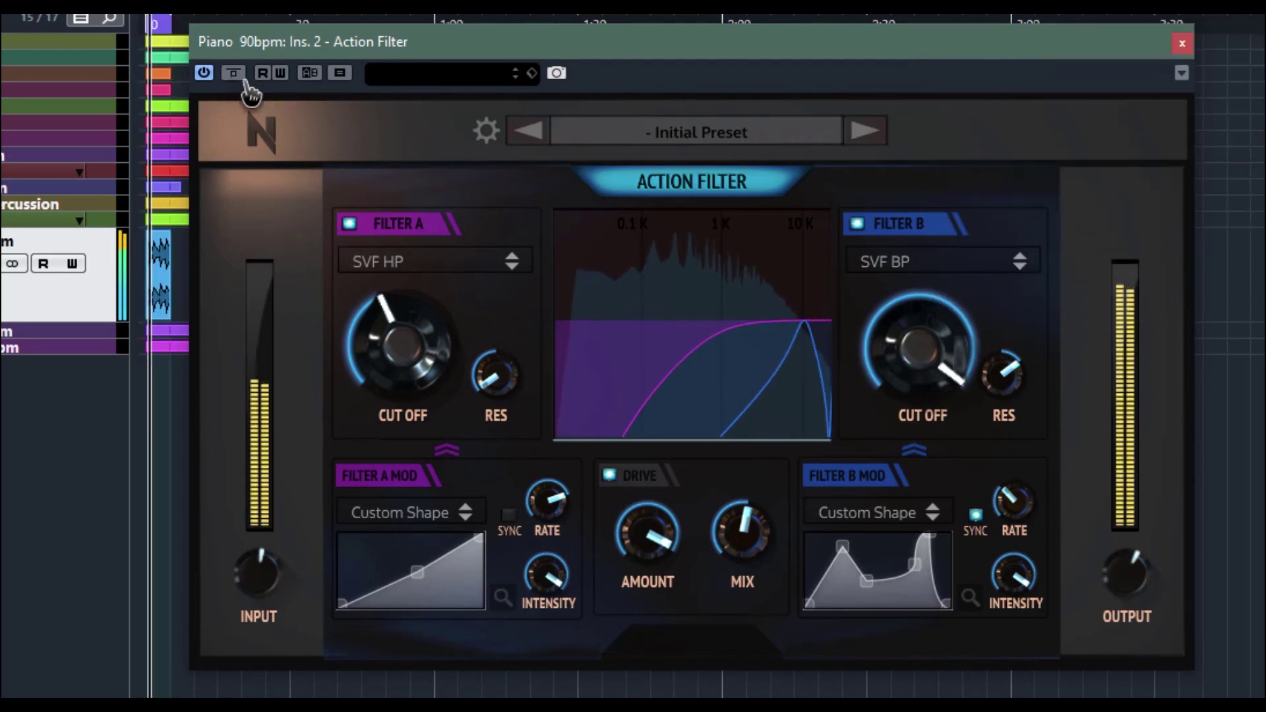
{"action": "left_click_drag", "start_coordinate": [1111, 565], "coordinate": [1139, 695]}
Raise Filter A's cutoff to about 4.9 kHz and increase its resonance during playback
{"action": "left_click_drag", "start_coordinate": [374, 367], "coordinate": [395, 240]}
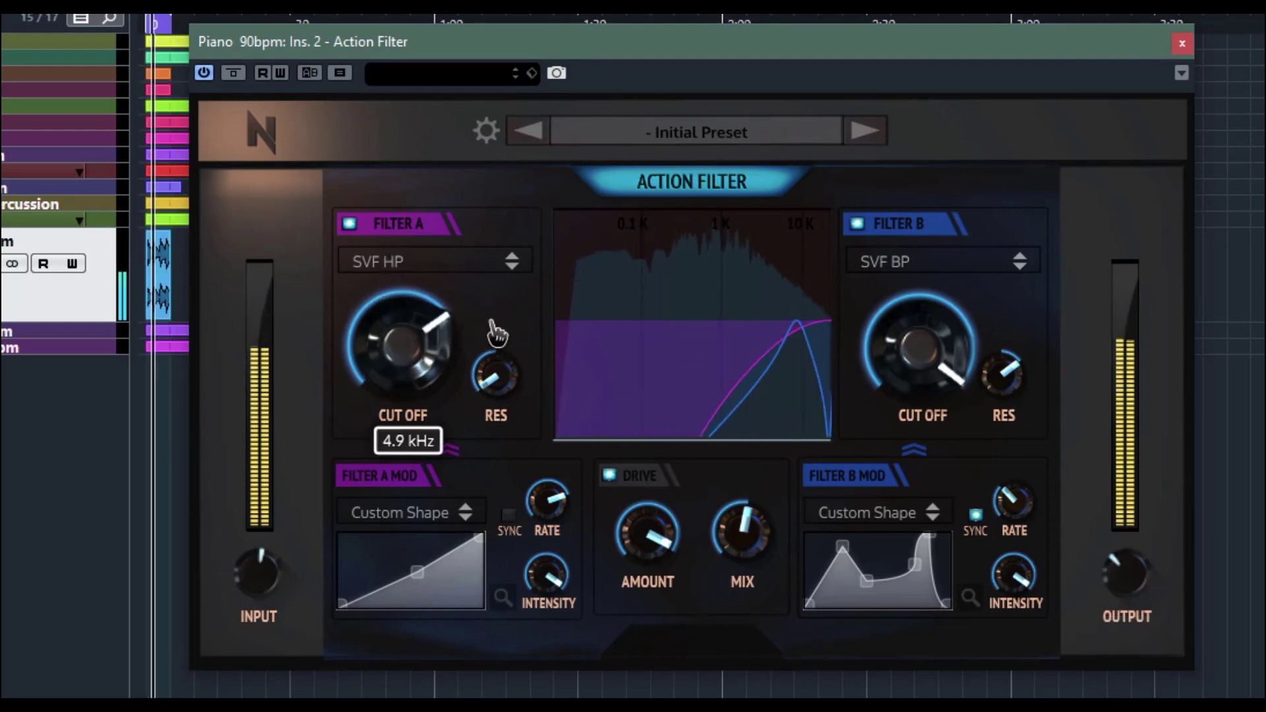
{"action": "left_click_drag", "start_coordinate": [494, 331], "coordinate": [509, 266]}
Change Filter A's type to SVF Notch and slightly lower its cutoff
{"action": "left_click", "coordinate": [509, 266]}
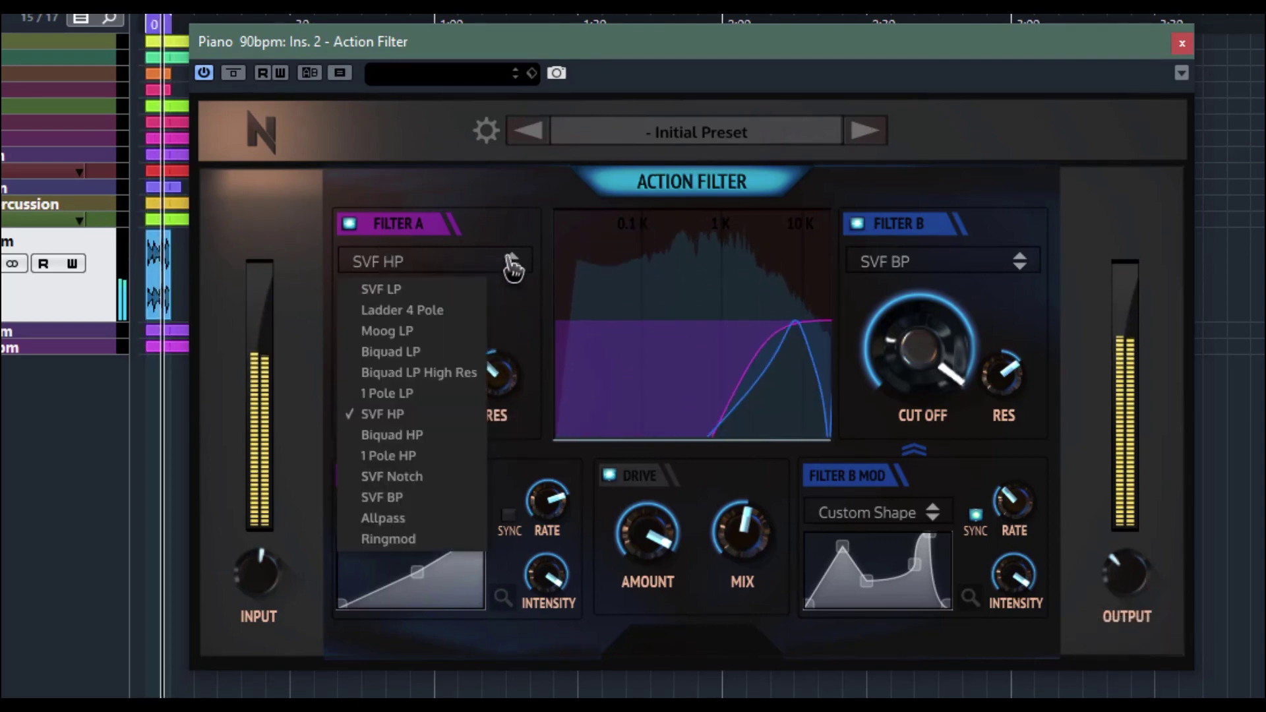
{"action": "left_click", "coordinate": [436, 476]}
{"action": "left_click_drag", "start_coordinate": [453, 373], "coordinate": [455, 396]}
Set the Filter A modulator to the Saw shape, turn on its tempo sync, and lower its intensity
{"action": "left_click", "coordinate": [473, 516]}
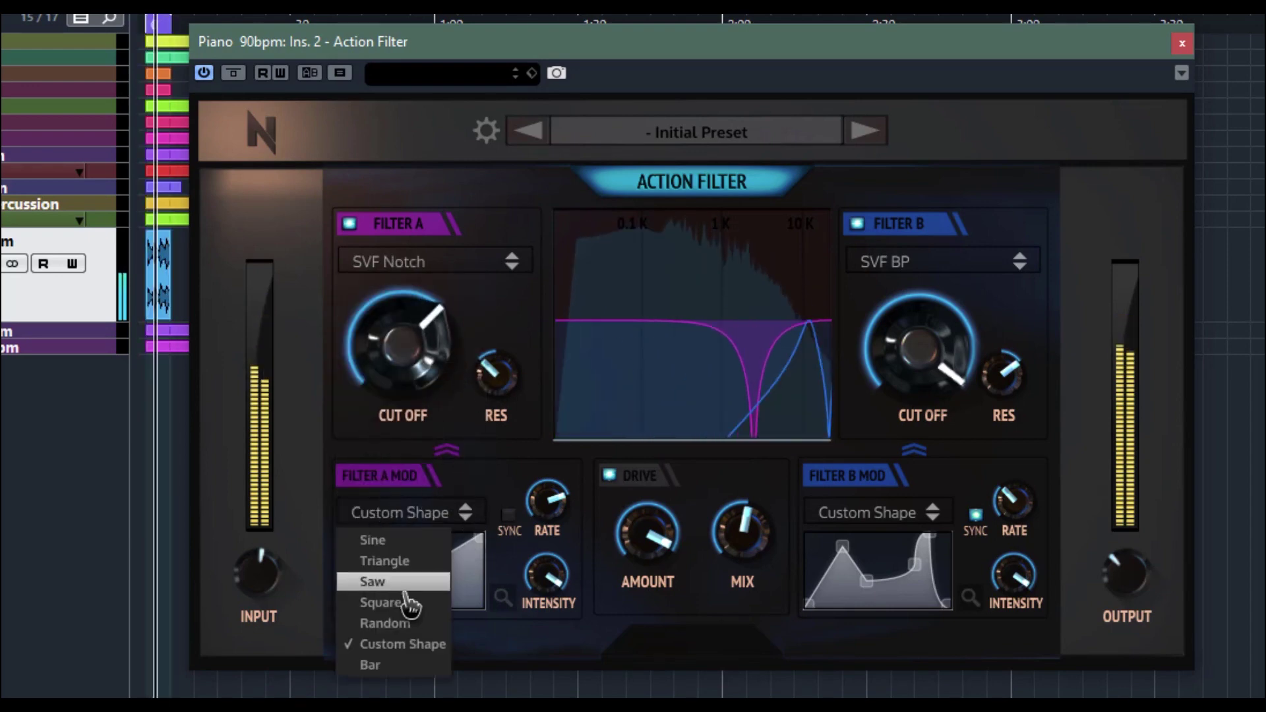
{"action": "left_click", "coordinate": [403, 580]}
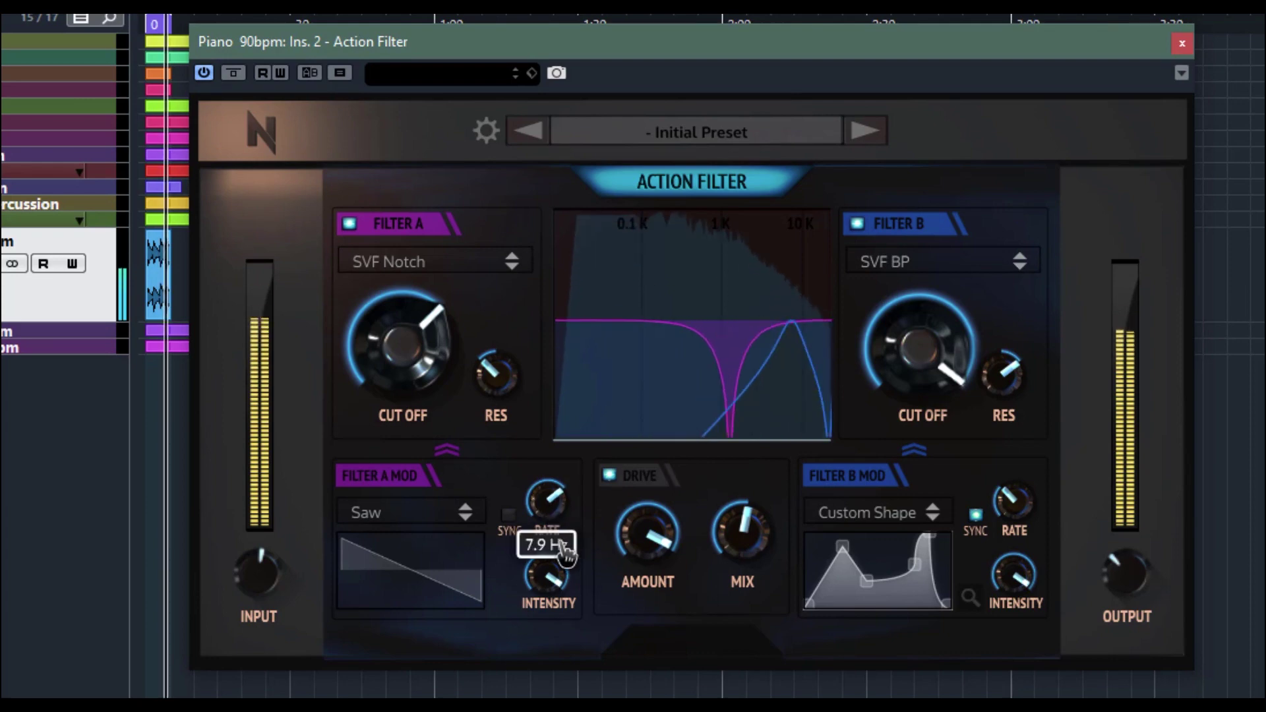
{"action": "left_click", "coordinate": [508, 515]}
{"action": "left_click_drag", "start_coordinate": [550, 575], "coordinate": [563, 707]}
Lower the drive amount and raise the drive mix
{"action": "left_click_drag", "start_coordinate": [655, 559], "coordinate": [757, 633]}
{"action": "left_click_drag", "start_coordinate": [743, 532], "coordinate": [750, 336]}
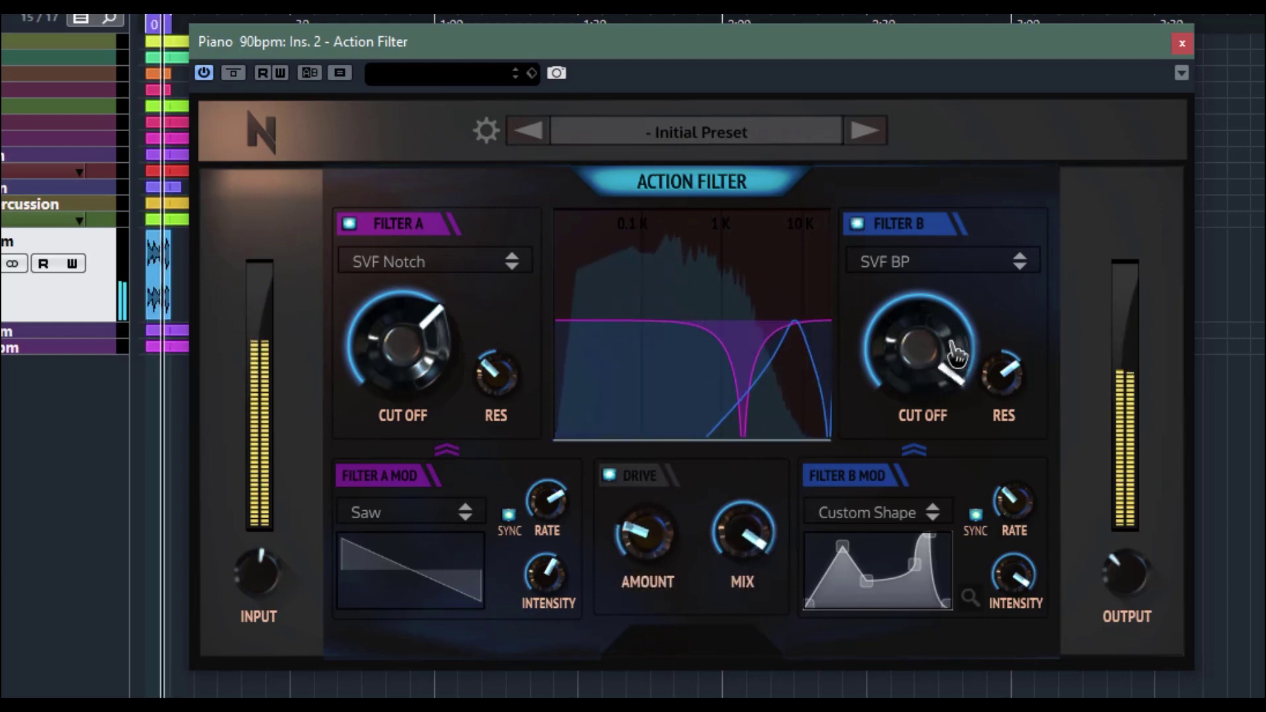
Lower Filter B's cutoff, set its resonance to about 1.88, and raise the plugin's output level
{"action": "left_click_drag", "start_coordinate": [952, 361], "coordinate": [1017, 347]}
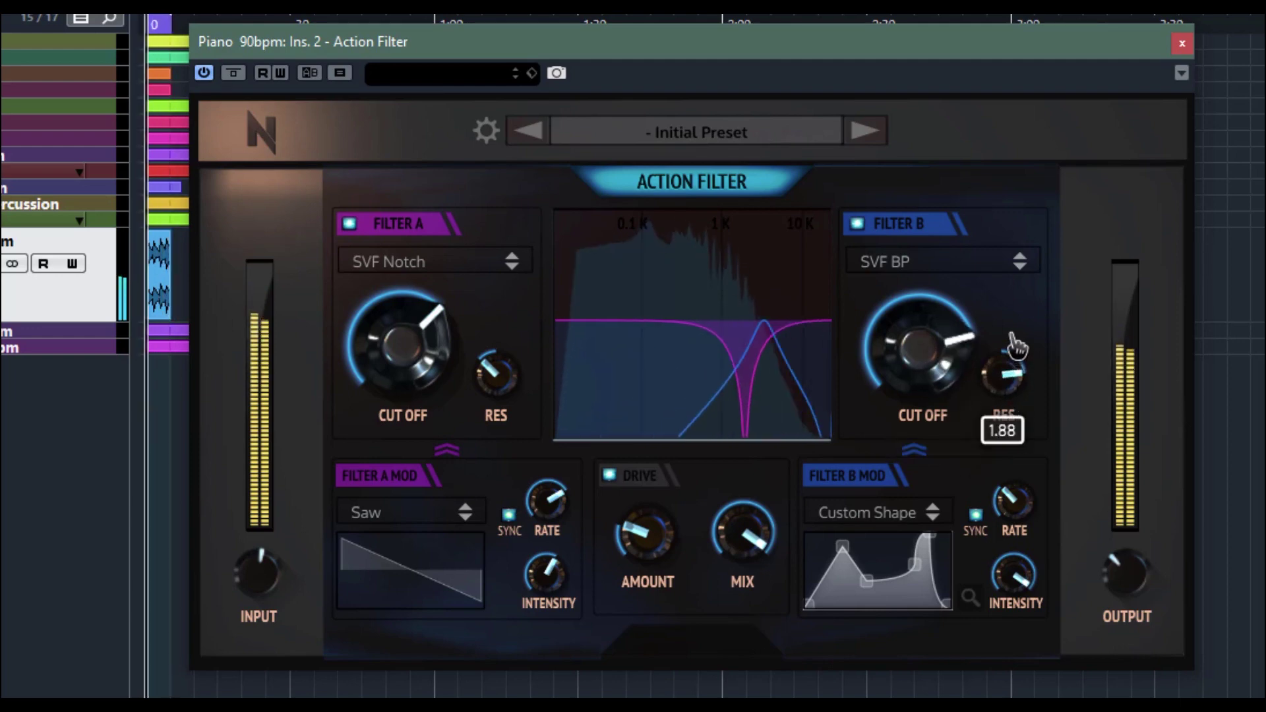
{"action": "left_click_drag", "start_coordinate": [1128, 575], "coordinate": [1119, 524]}
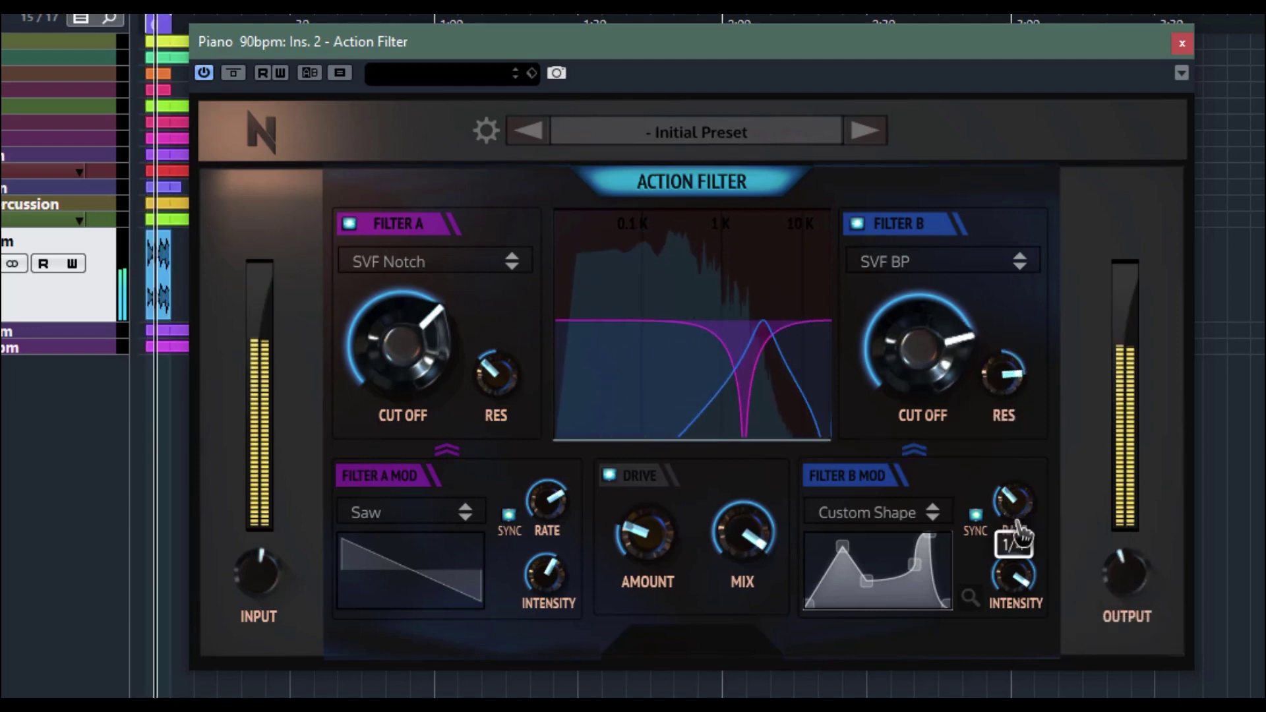
Lower the Filter B modulator's rate and try it with tempo sync off before turning sync back on
{"action": "left_click_drag", "start_coordinate": [1009, 523], "coordinate": [978, 531]}
{"action": "left_click", "coordinate": [975, 517]}
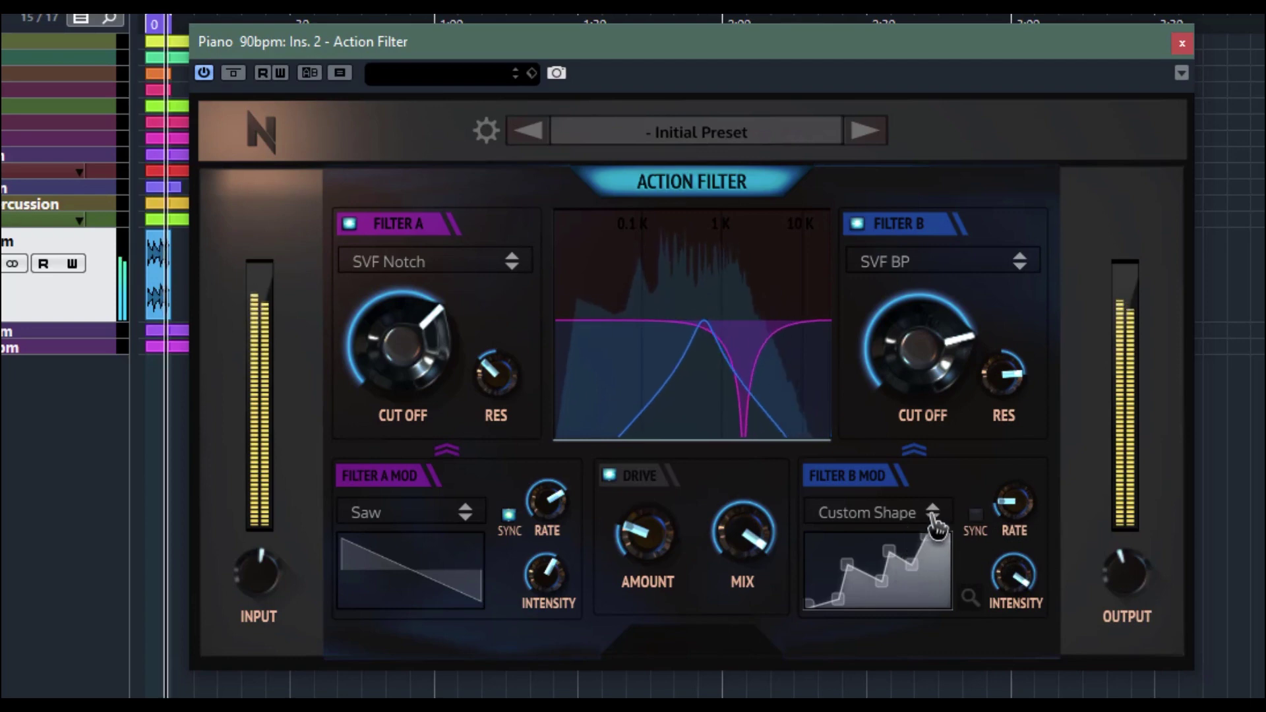
{"action": "left_click", "coordinate": [976, 517]}
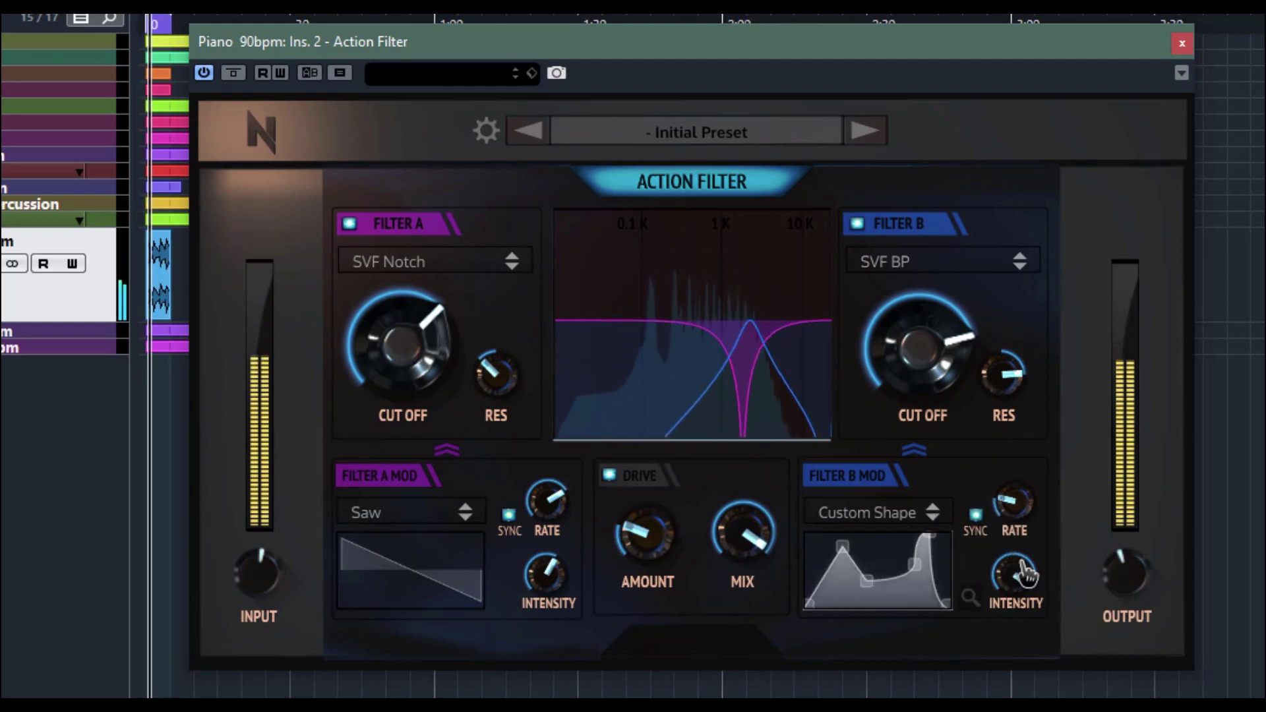
Switch the Filter B modulator to the Triangle shape, raise its rate, and slightly reduce its intensity
{"action": "left_click", "coordinate": [933, 514]}
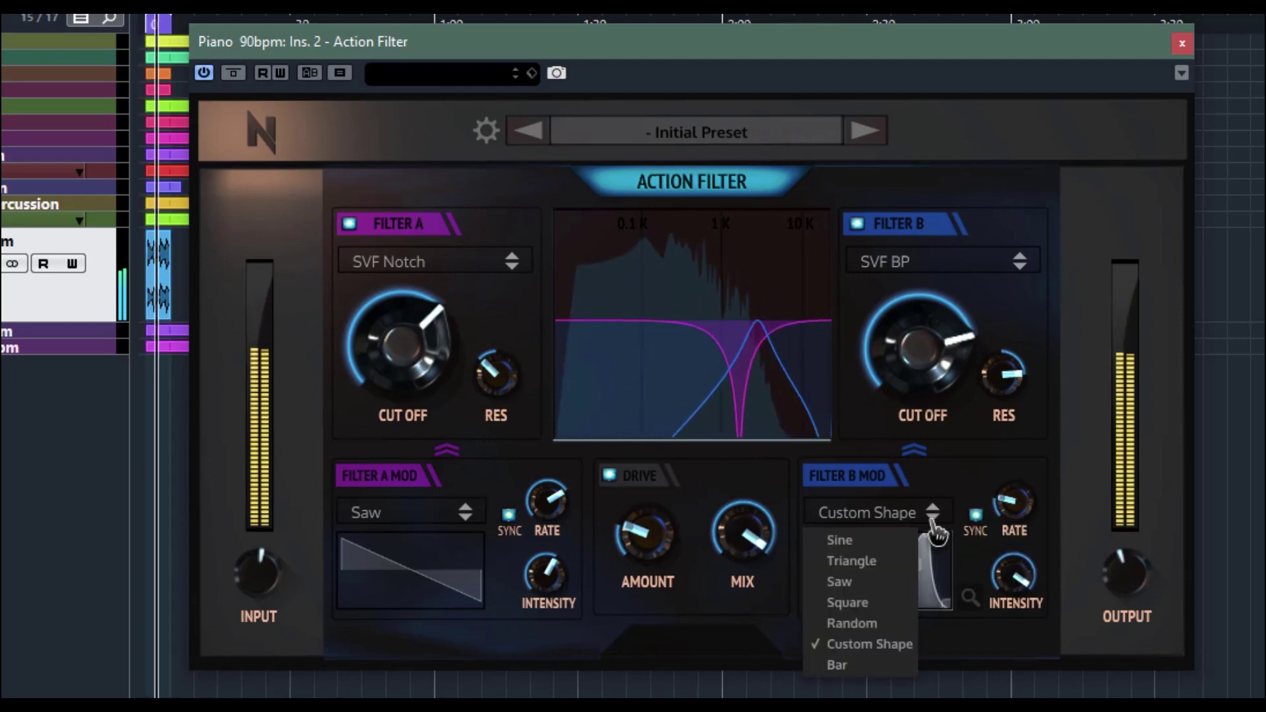
{"action": "left_click", "coordinate": [881, 561]}
{"action": "left_click_drag", "start_coordinate": [1012, 609], "coordinate": [995, 314]}
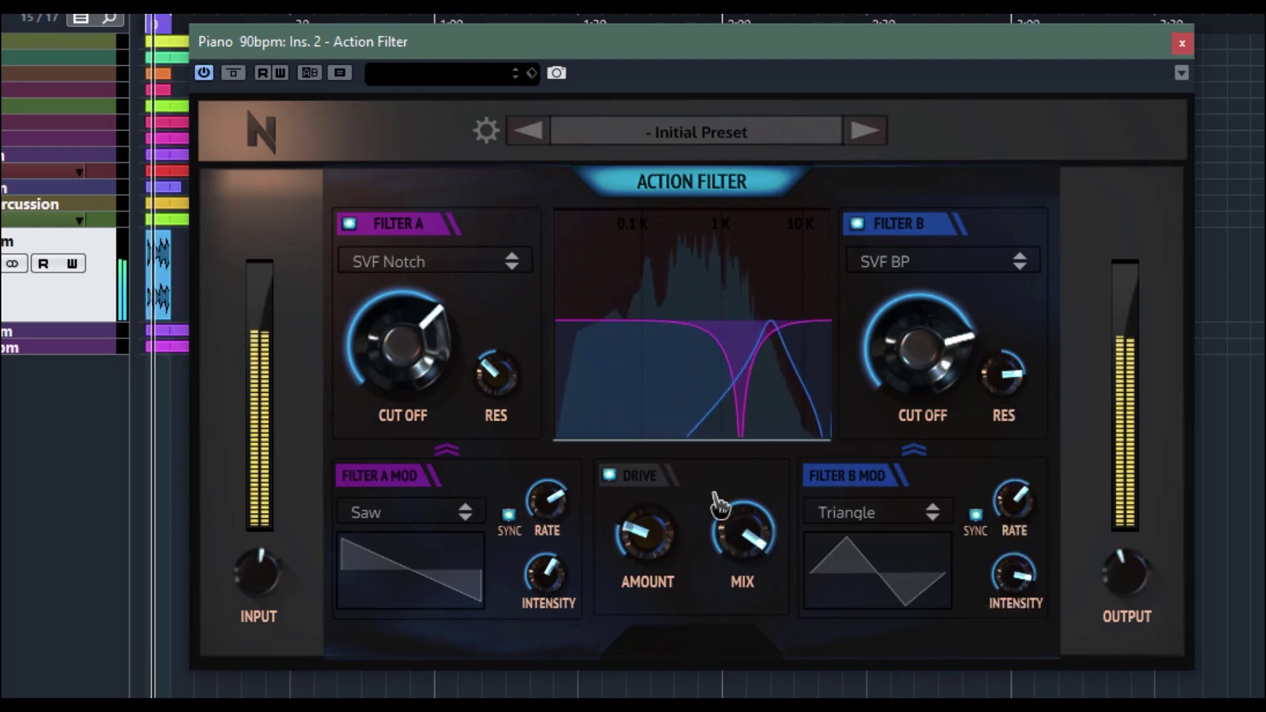
Set the Filter A modulator's rate to 1/8T and change its shape to Bar
{"action": "left_click_drag", "start_coordinate": [575, 503], "coordinate": [575, 520]}
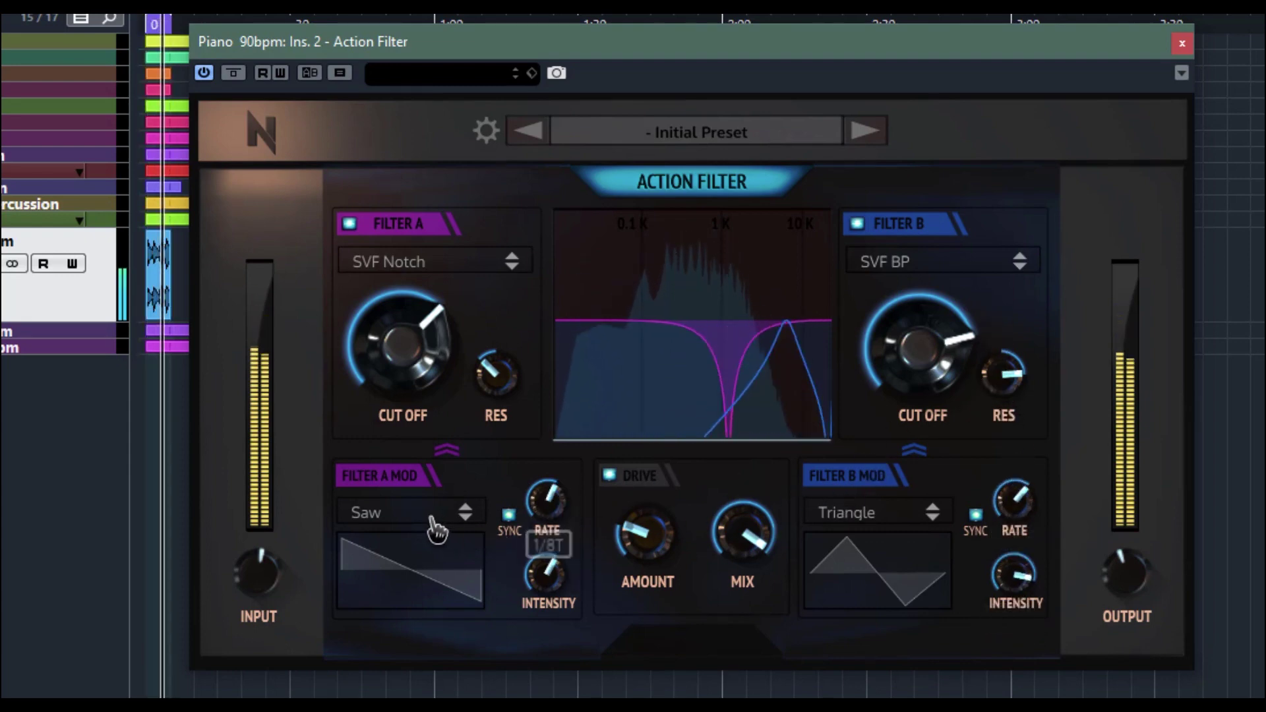
{"action": "left_click", "coordinate": [452, 525]}
{"action": "left_click", "coordinate": [418, 666]}
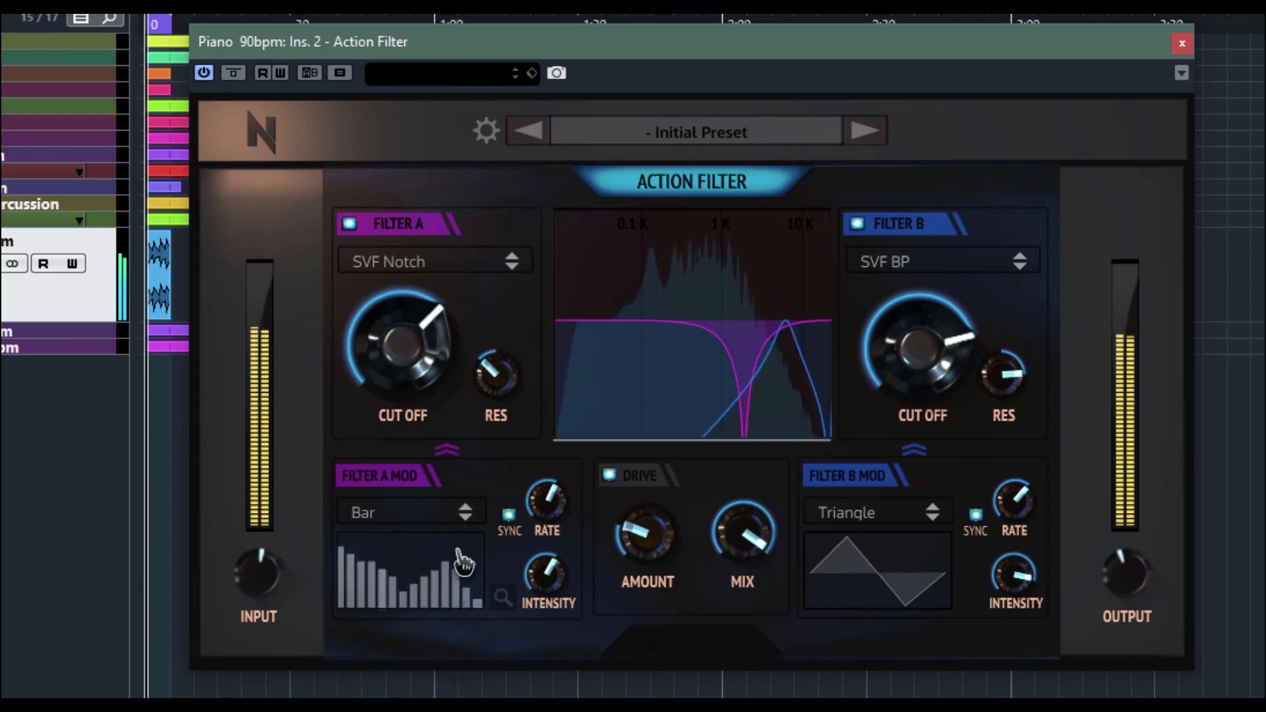
Turn off tempo sync for the Filter A modulator and raise its intensity to about 82%
{"action": "left_click_drag", "start_coordinate": [557, 507], "coordinate": [503, 524]}
{"action": "left_click", "coordinate": [508, 515]}
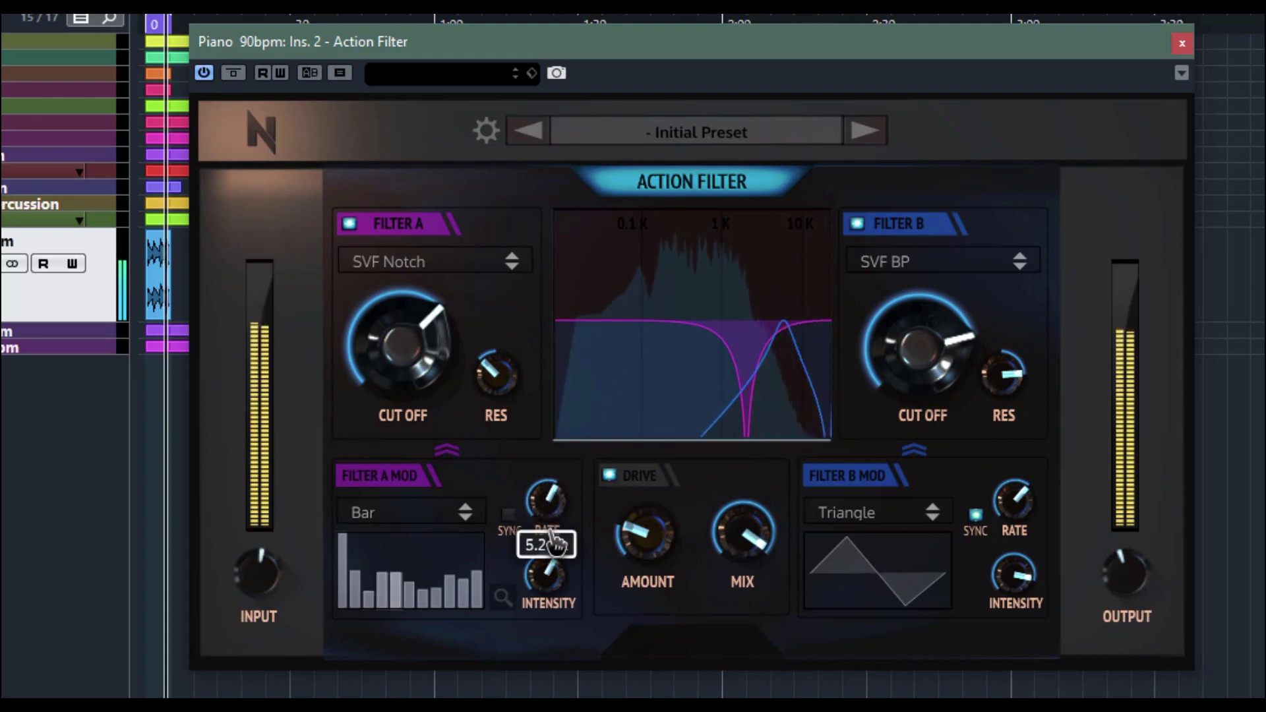
{"action": "left_click_drag", "start_coordinate": [546, 575], "coordinate": [543, 489]}
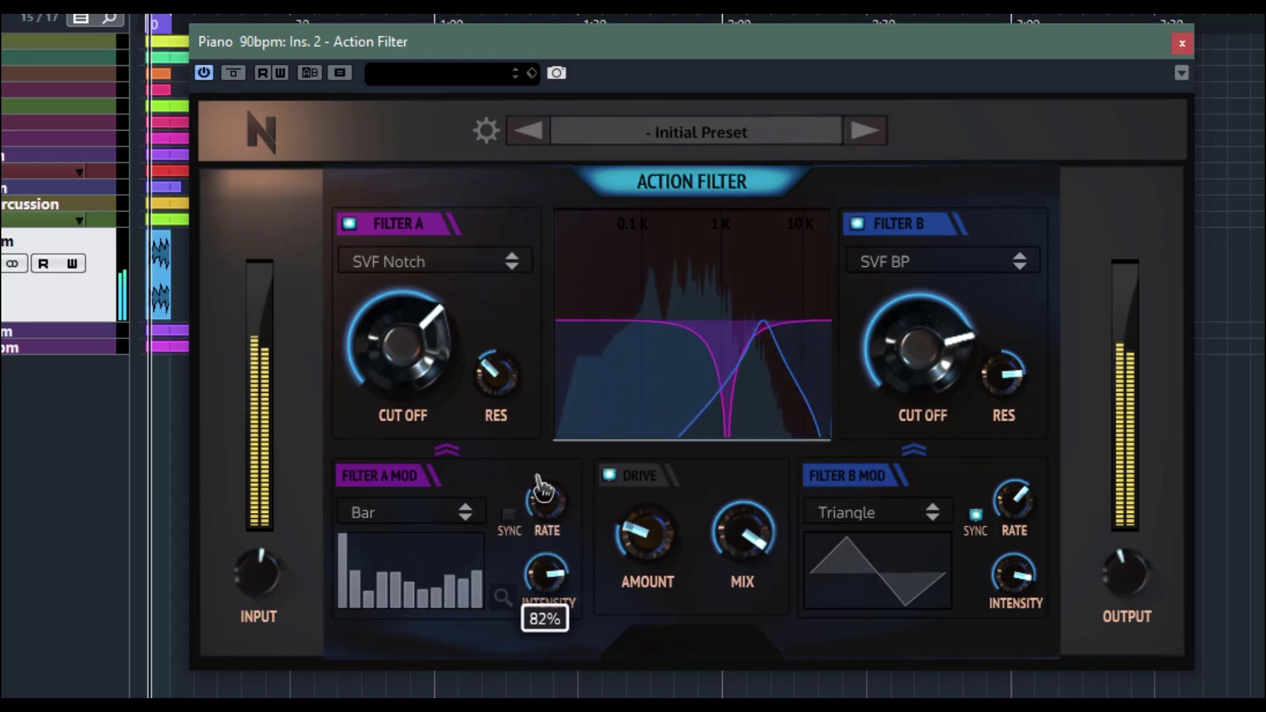
Lower Filter A's cutoff to about 409 Hz, raise its resonance, and reduce Filter B's resonance
{"action": "left_click_drag", "start_coordinate": [432, 399], "coordinate": [455, 462]}
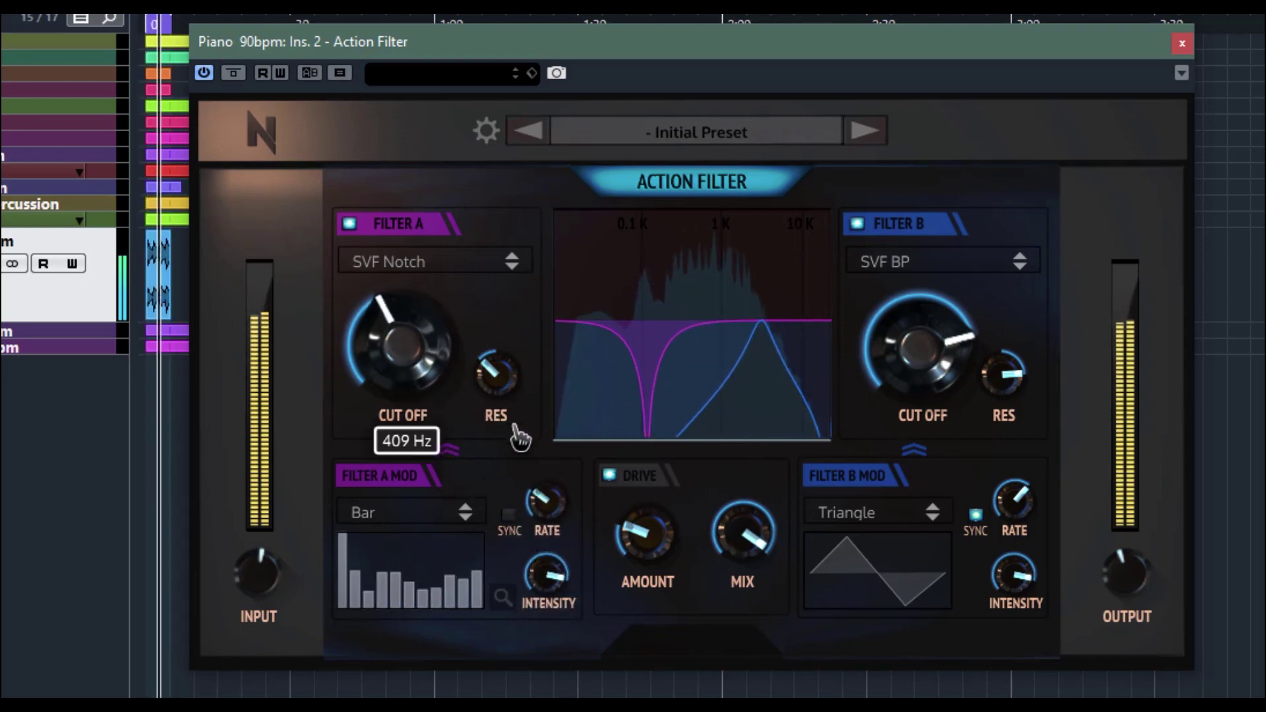
{"action": "left_click_drag", "start_coordinate": [503, 396], "coordinate": [500, 327]}
{"action": "left_click_drag", "start_coordinate": [1012, 370], "coordinate": [1018, 446]}
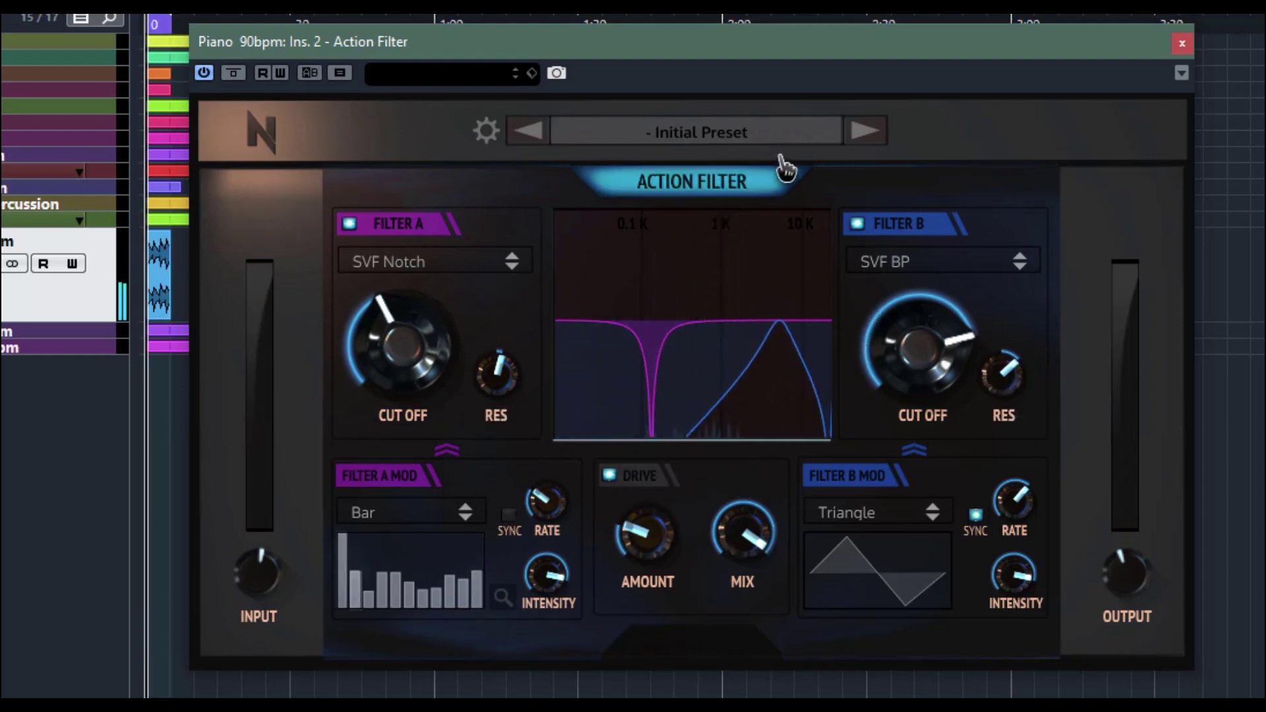
Load the Beat Kick preset from the Factory Bank's Beat category and play the track through it
{"action": "left_click", "coordinate": [663, 132]}
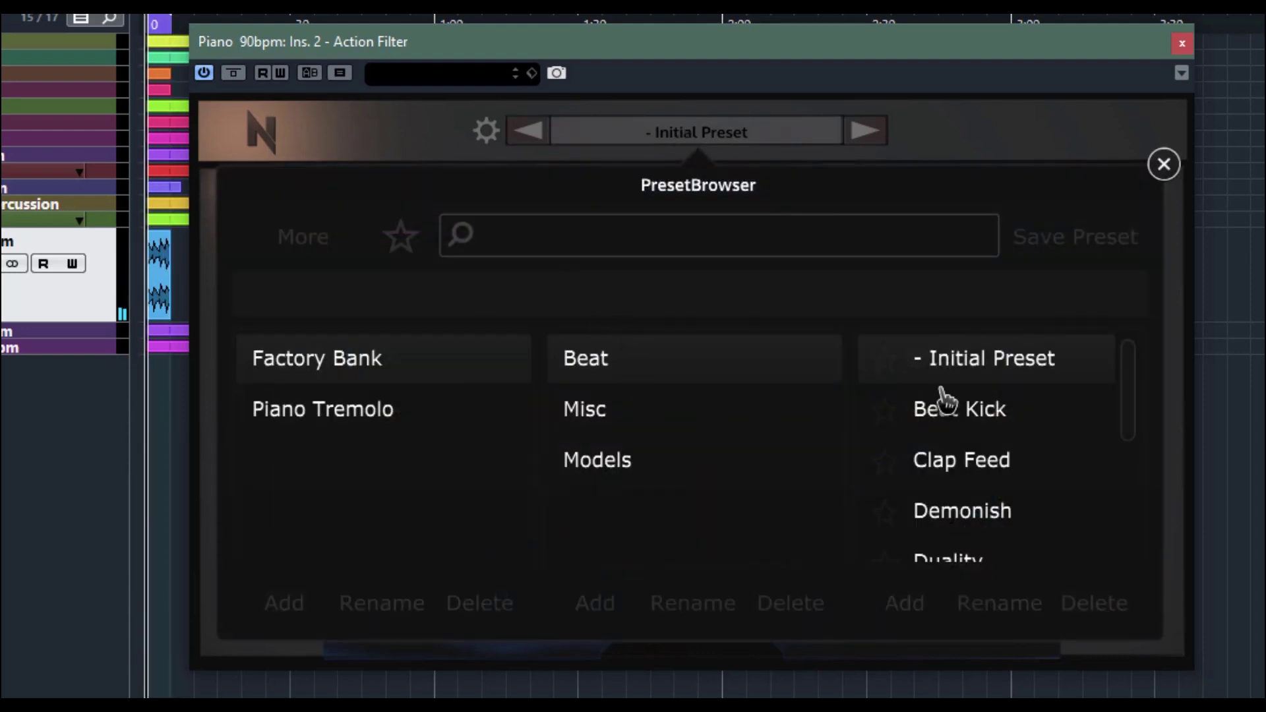
{"action": "left_click", "coordinate": [956, 407]}
{"action": "left_click", "coordinate": [1161, 165]}
{"action": "key", "text": "space"}
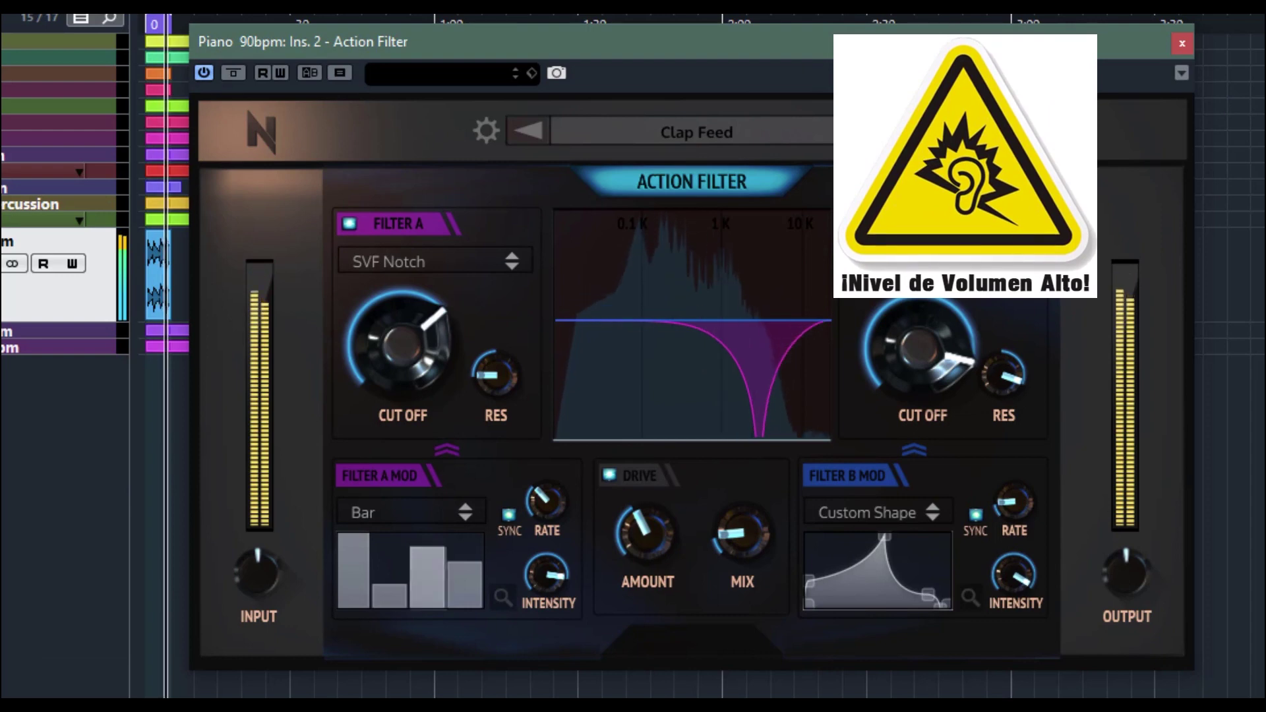
Audition the following factory presets in order during playback, ending on Inline Tamb
{"action": "left_click", "coordinate": [866, 133]}
{"action": "left_click", "coordinate": [866, 133]}
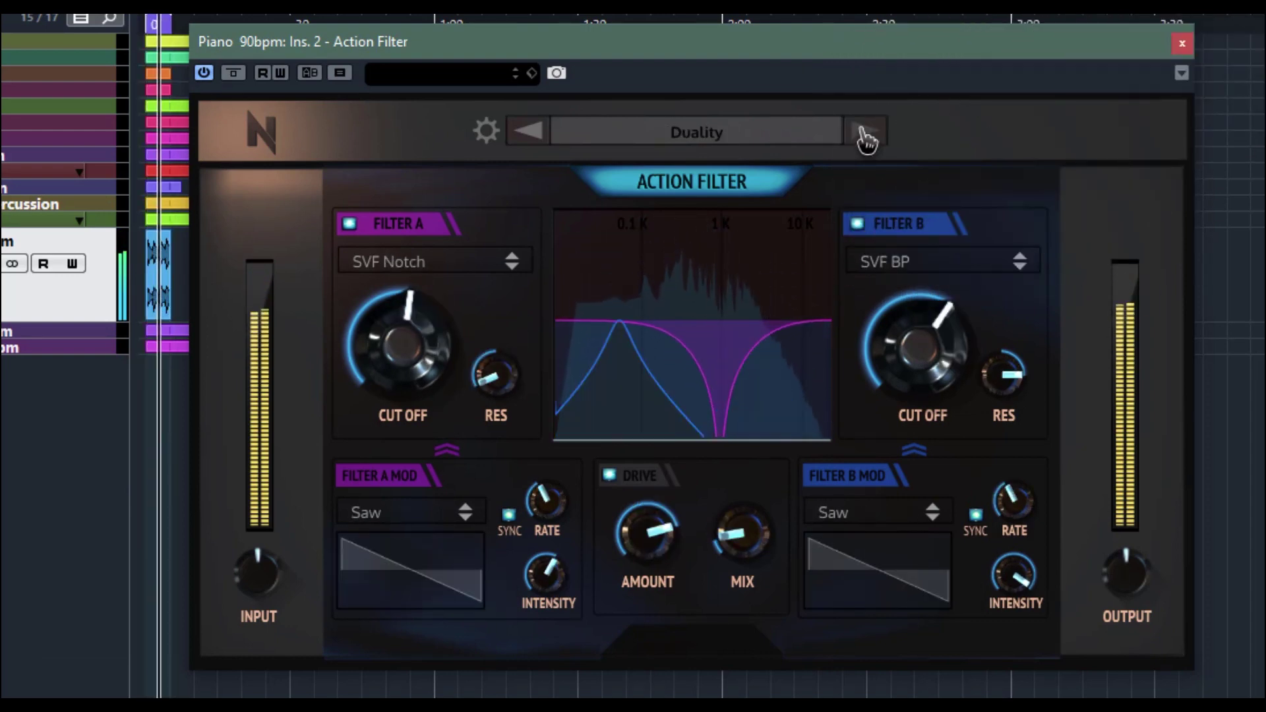
{"action": "left_click", "coordinate": [866, 133]}
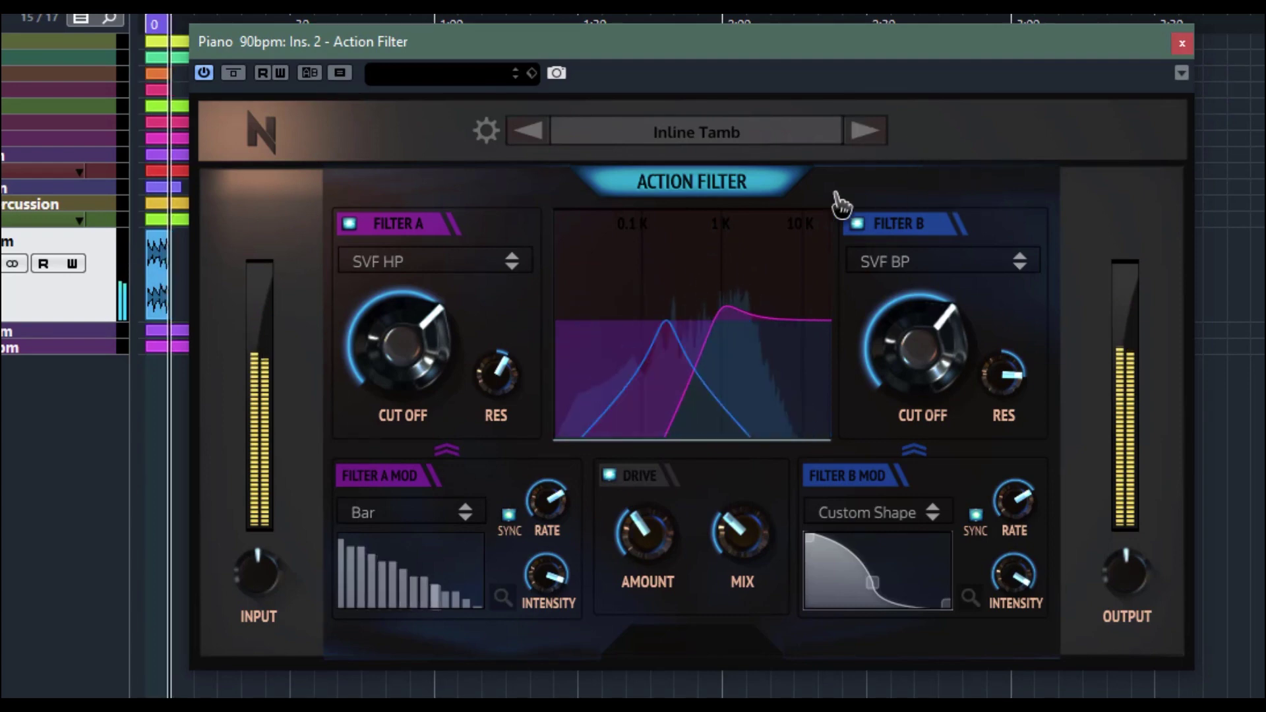
Check the Piano Tremolo bank in the preset browser, then close the browser
{"action": "left_click", "coordinate": [763, 135]}
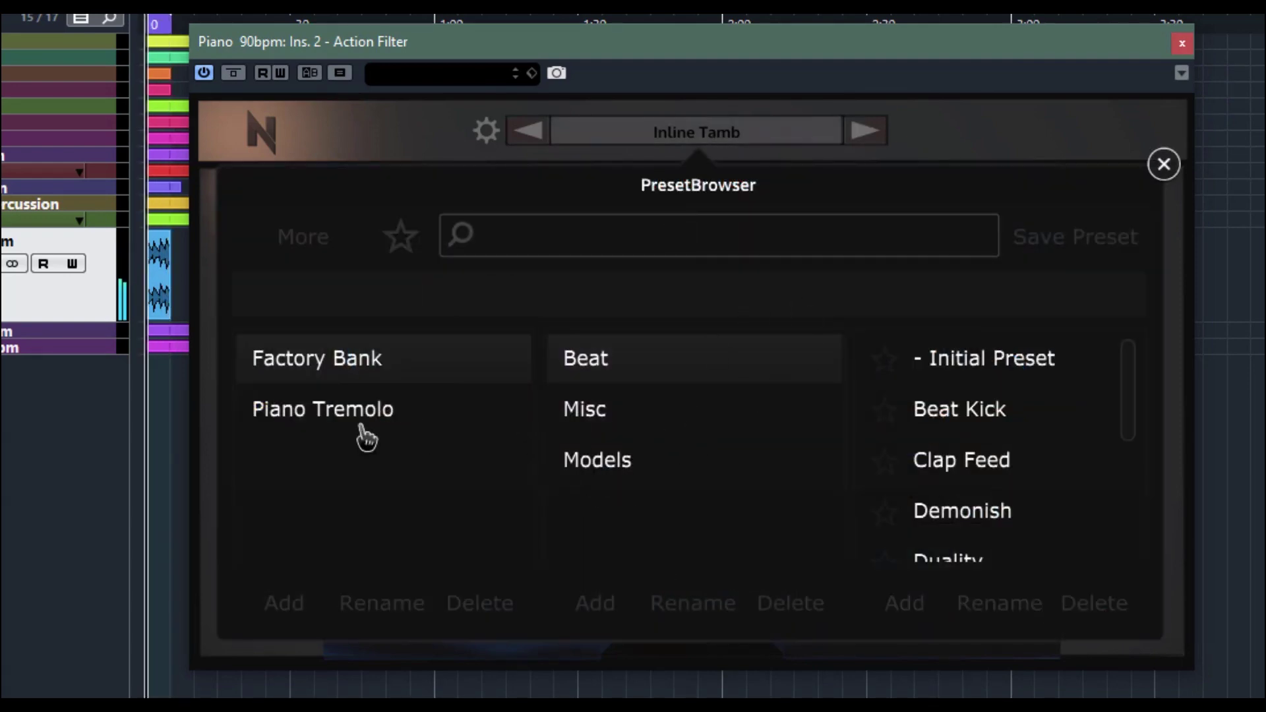
{"action": "left_click", "coordinate": [324, 418]}
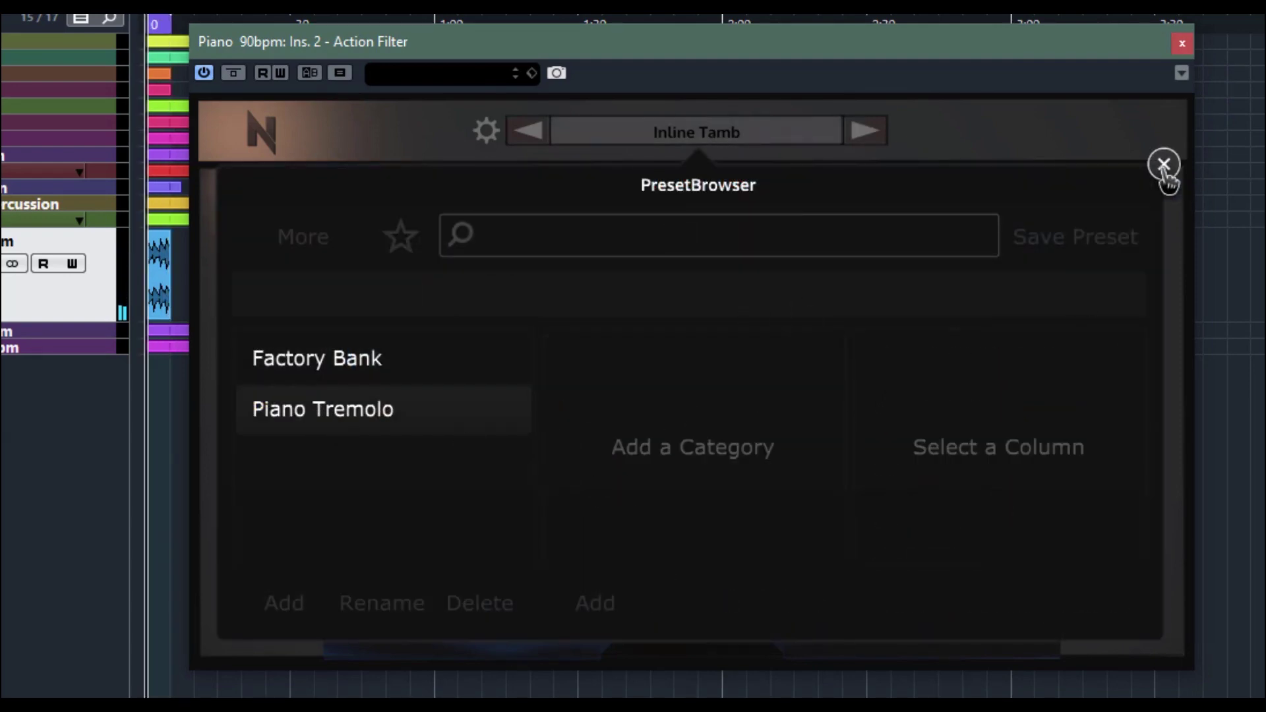
{"action": "left_click", "coordinate": [1164, 164]}
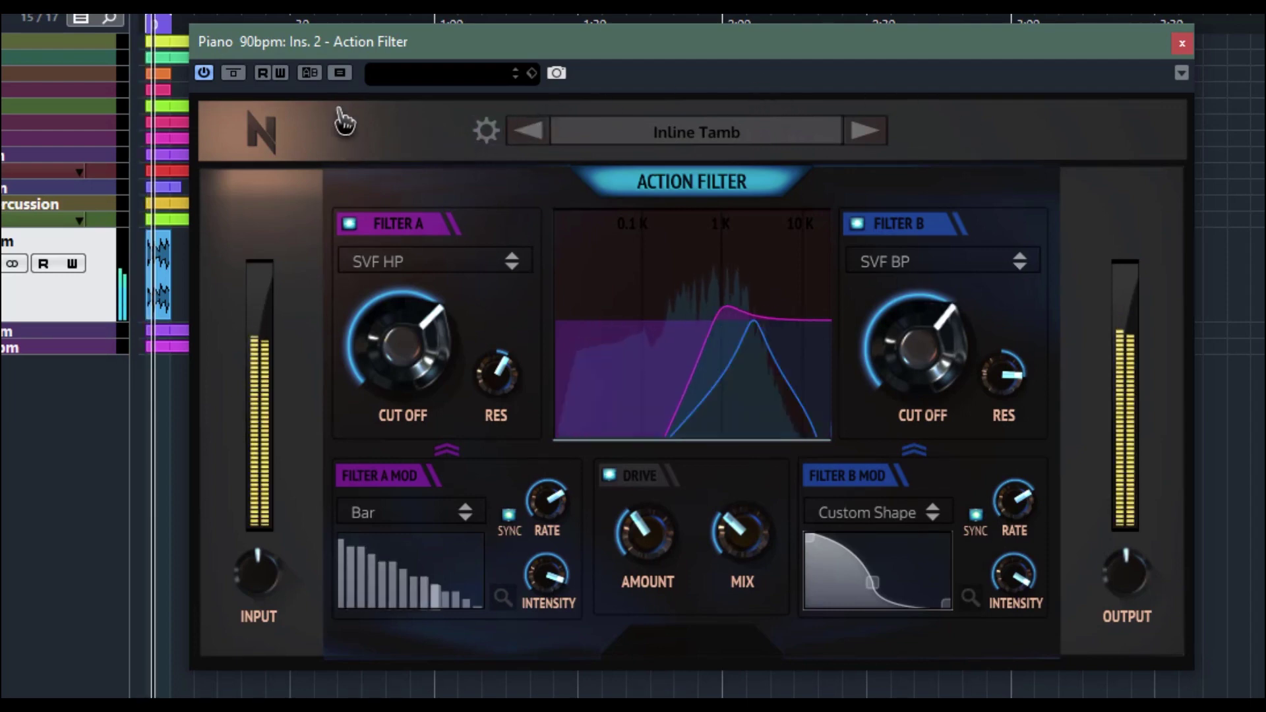